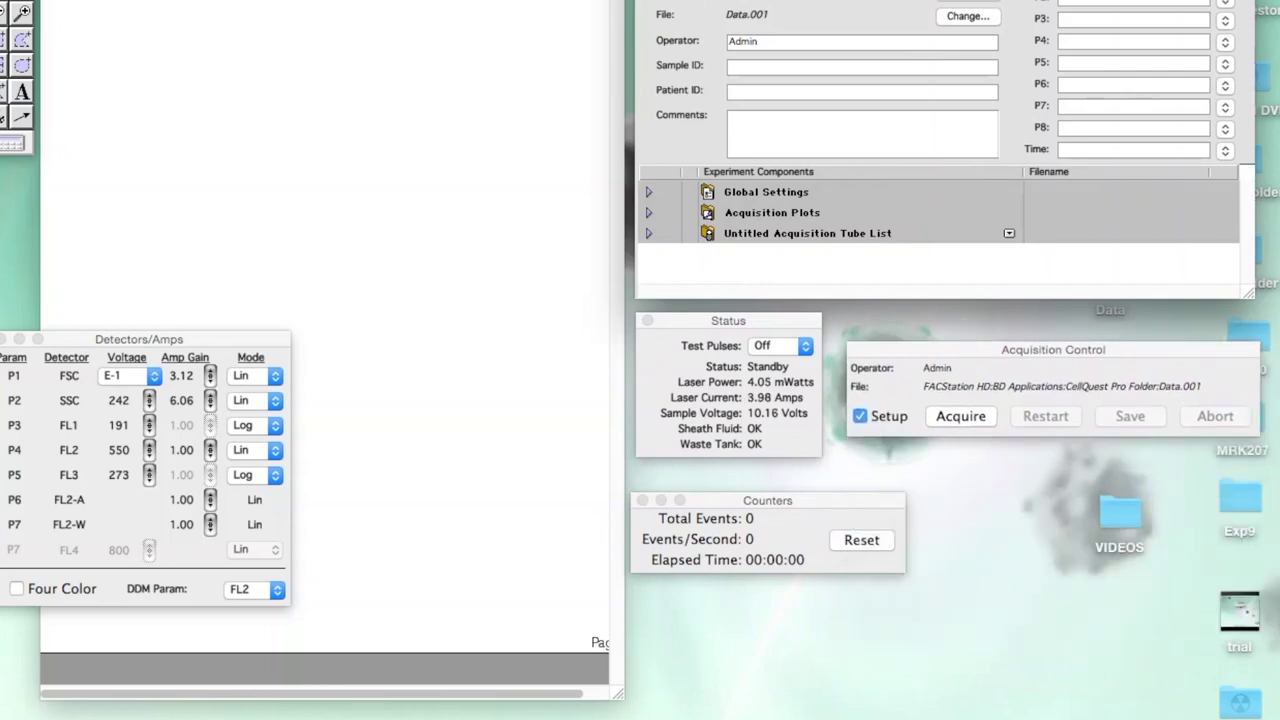
- Draw two stacked dot plots on the page, about 3.96 by 3.83 inches and 4.07 by 3.67 inches
left_click_drag(67, 3, 359, 198)
left_click_drag(203, 339, 247, 507)
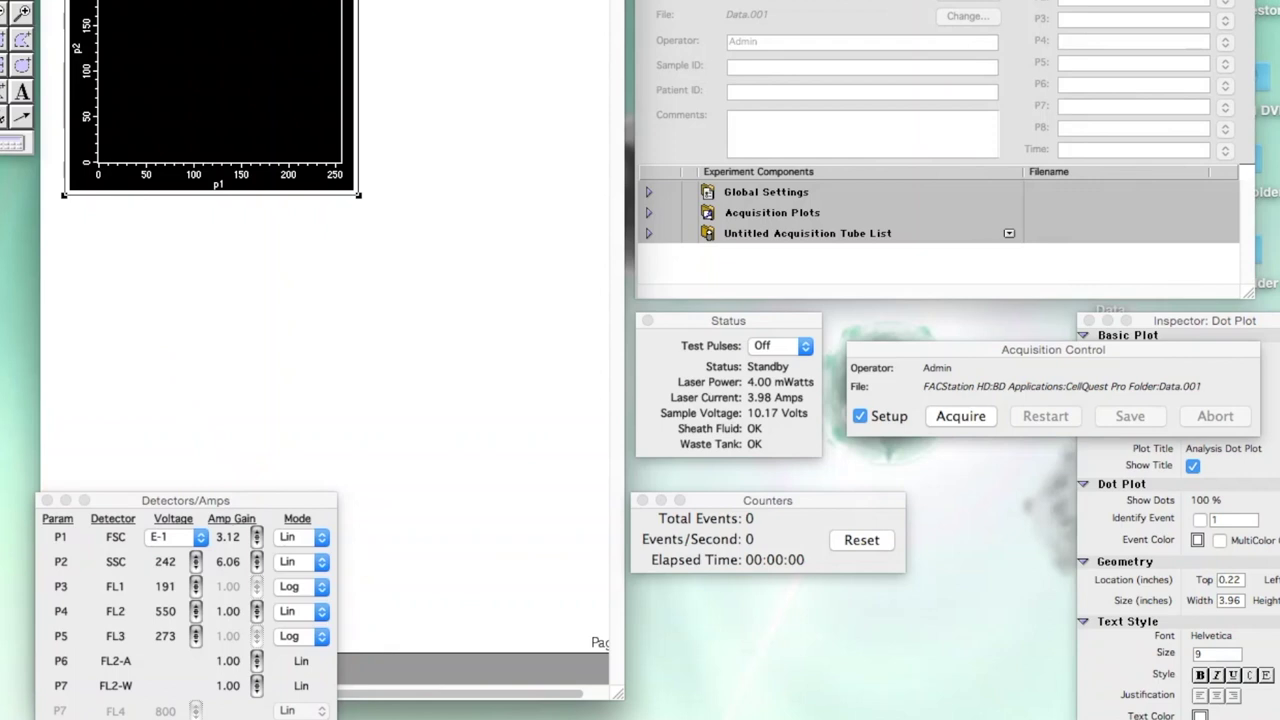
left_click_drag(70, 213, 373, 484)
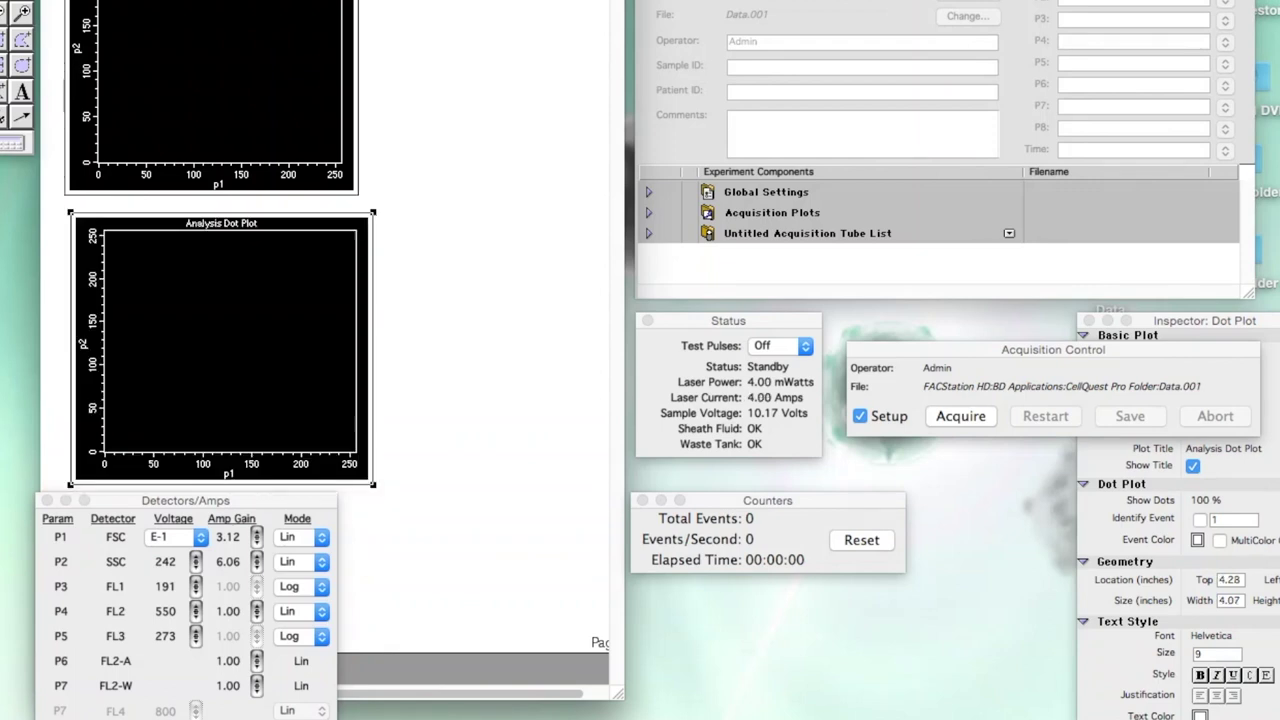
- Set the plot type of both the lower and the upper dot plot to Acq->Analysis
left_click(1203, 415)
left_click(1199, 475)
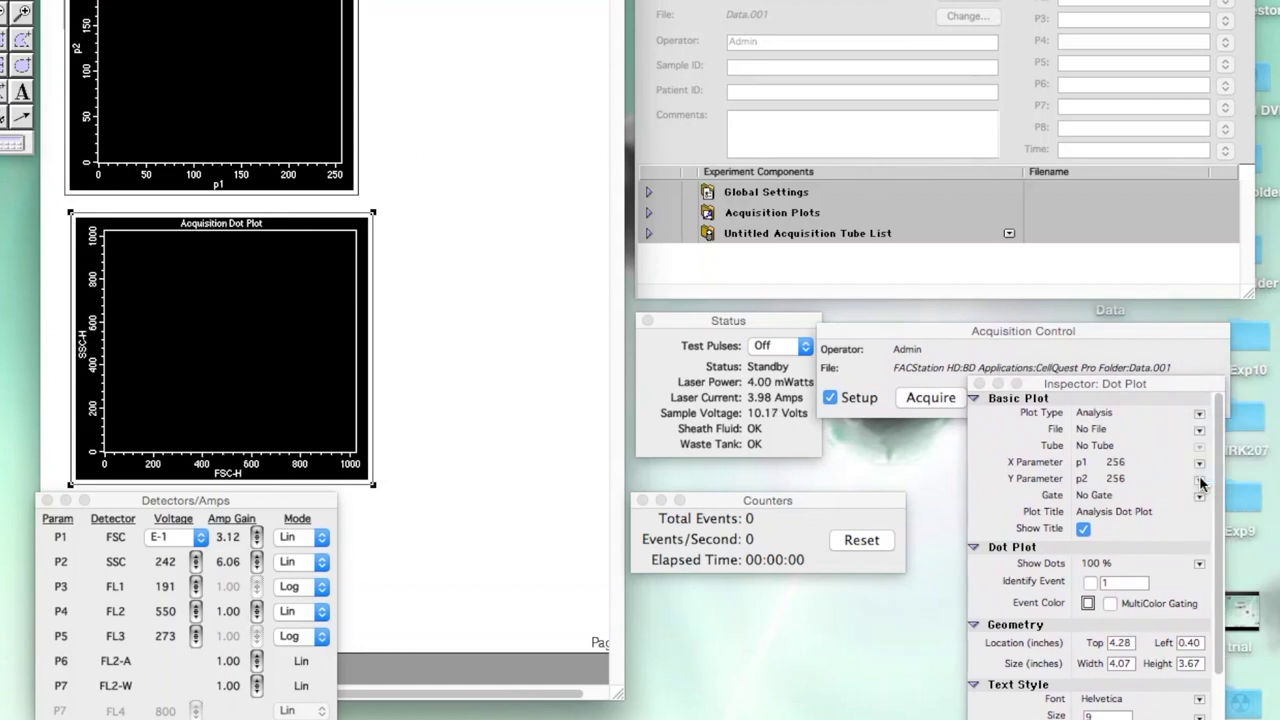
left_click(349, 199)
left_click(1200, 414)
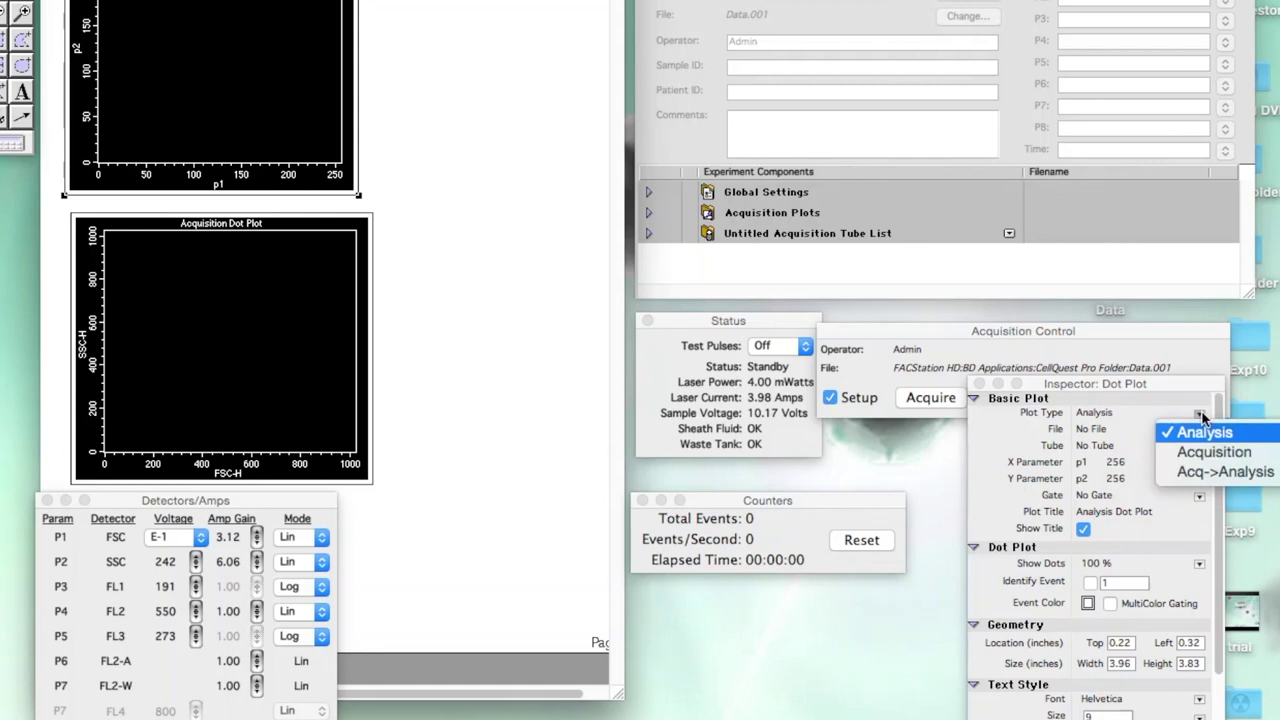
left_click(1185, 472)
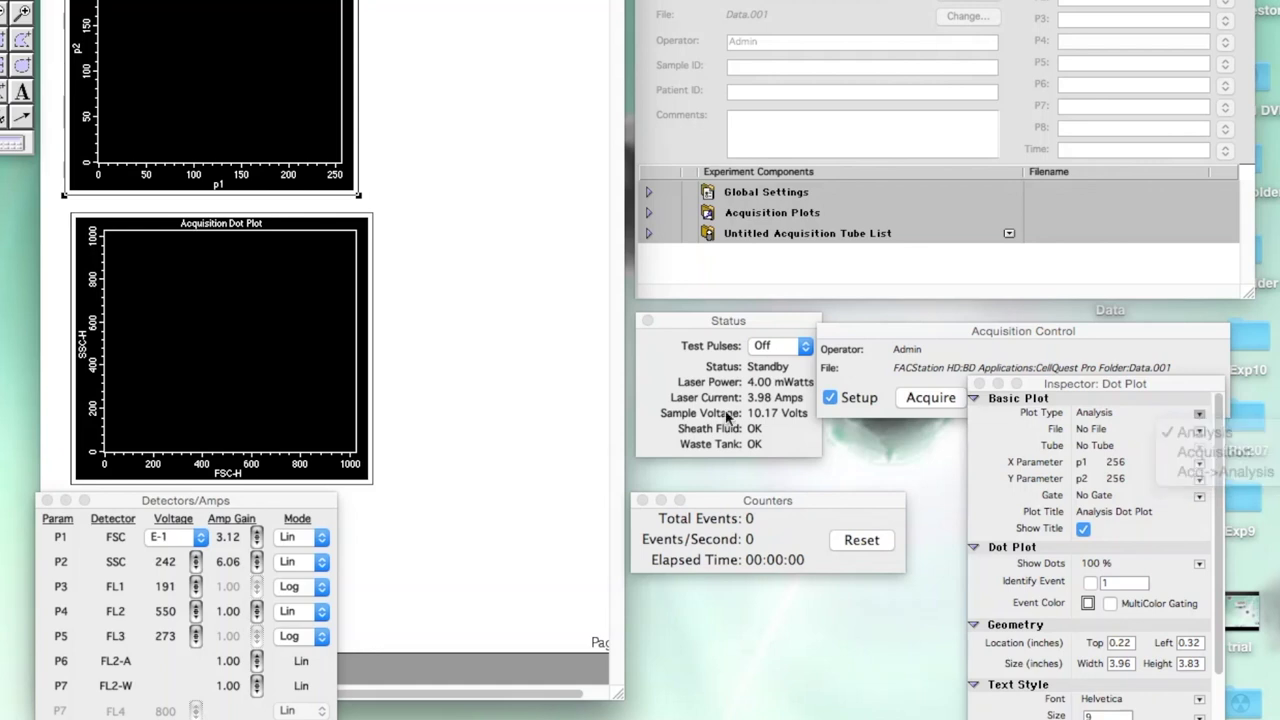
- Set the lower dot plot's X parameter to FL1-H and its Y parameter to FL3-H
left_click(228, 474)
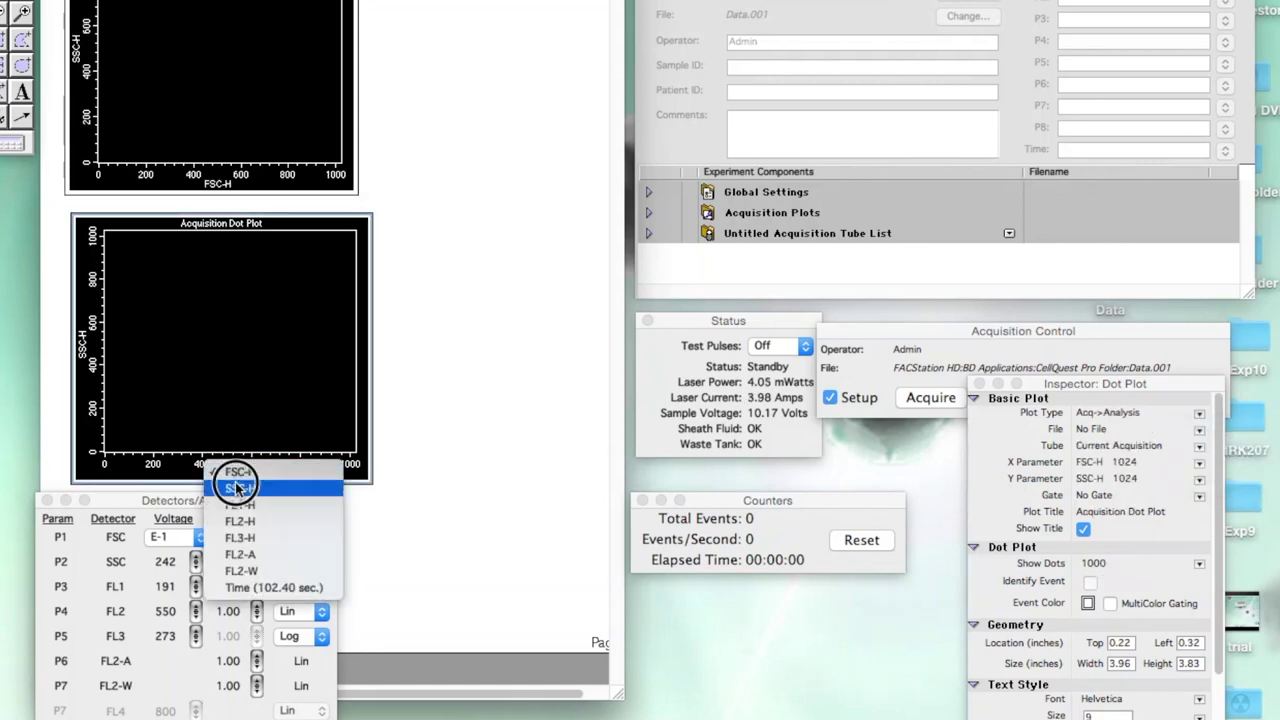
left_click(238, 506)
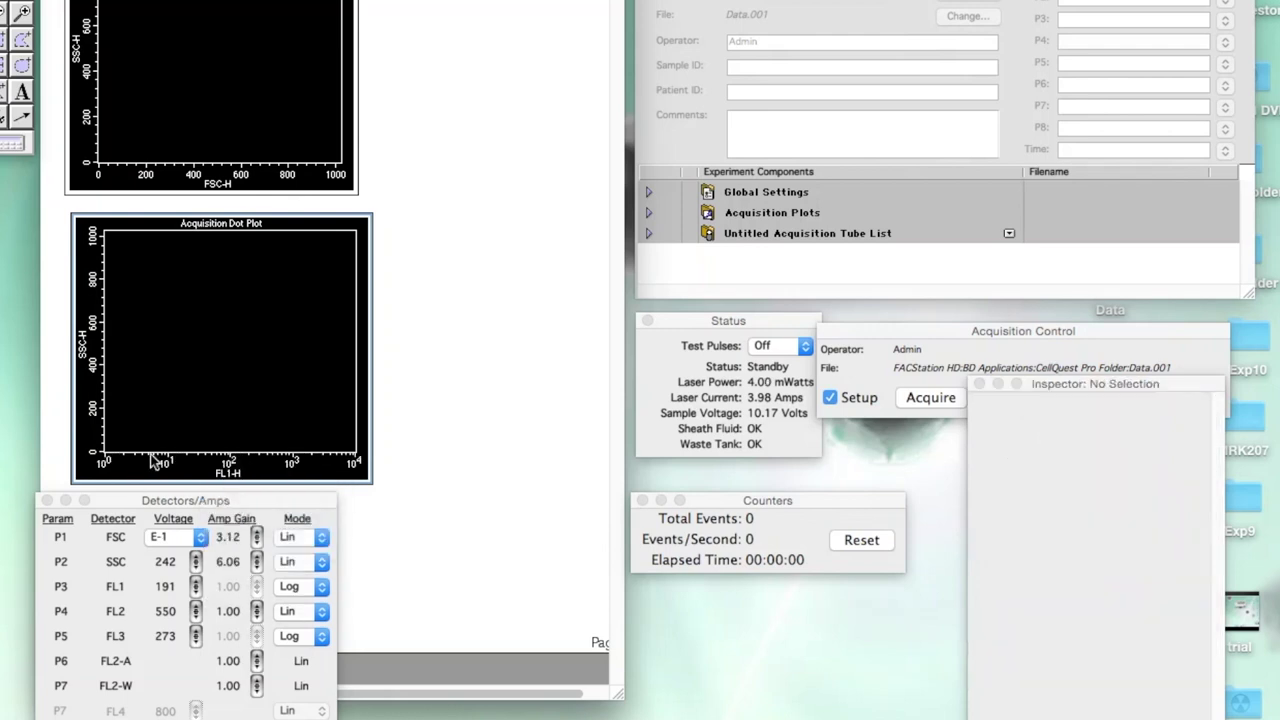
left_click(86, 352)
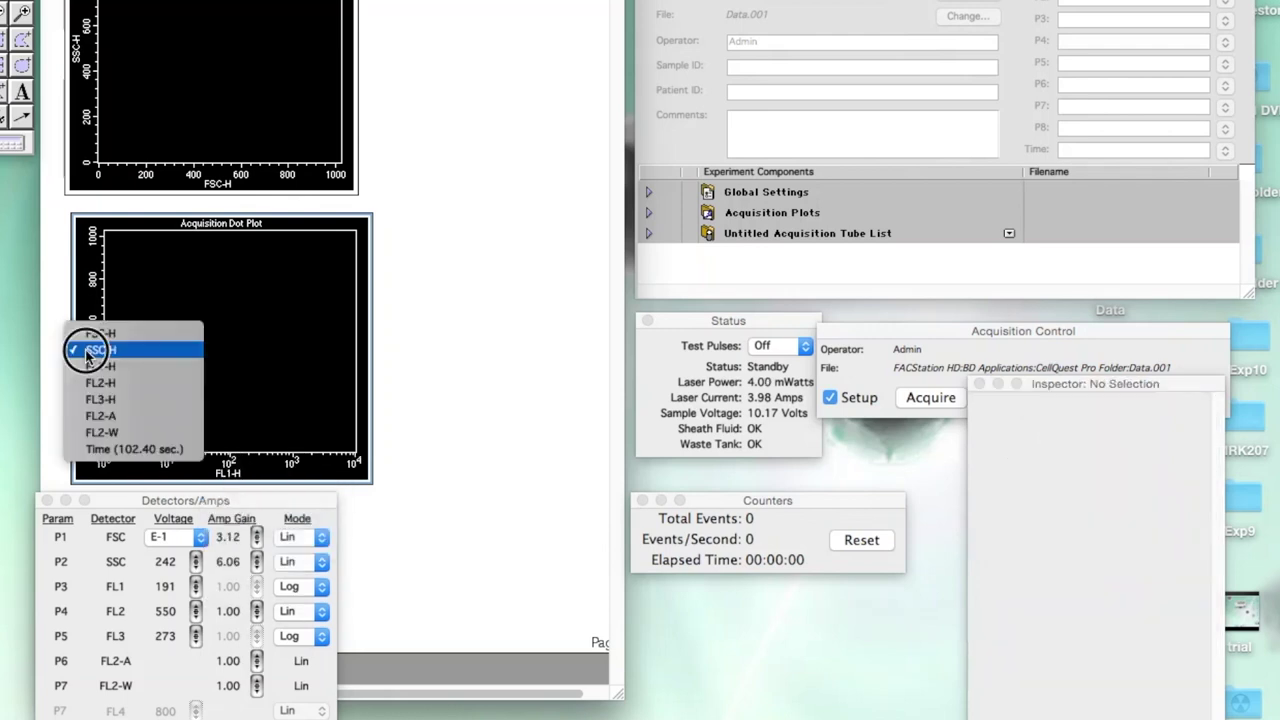
left_click(110, 402)
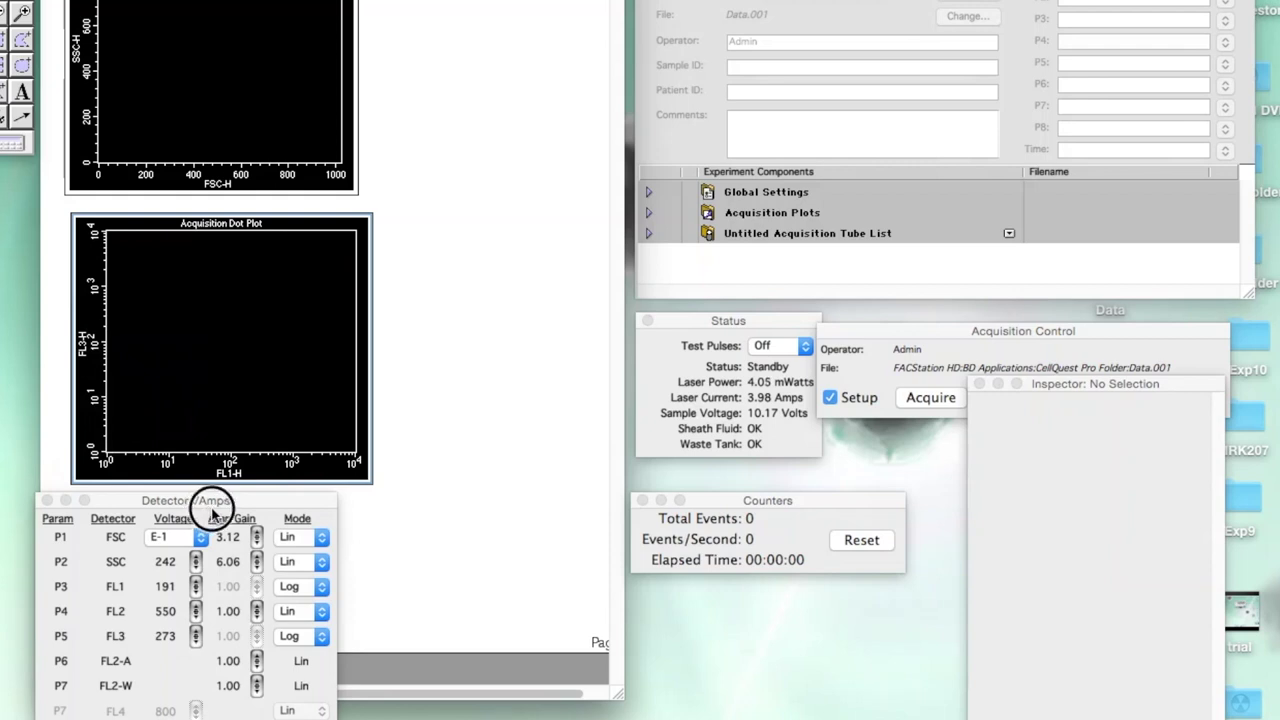
left_click_drag(206, 503, 222, 508)
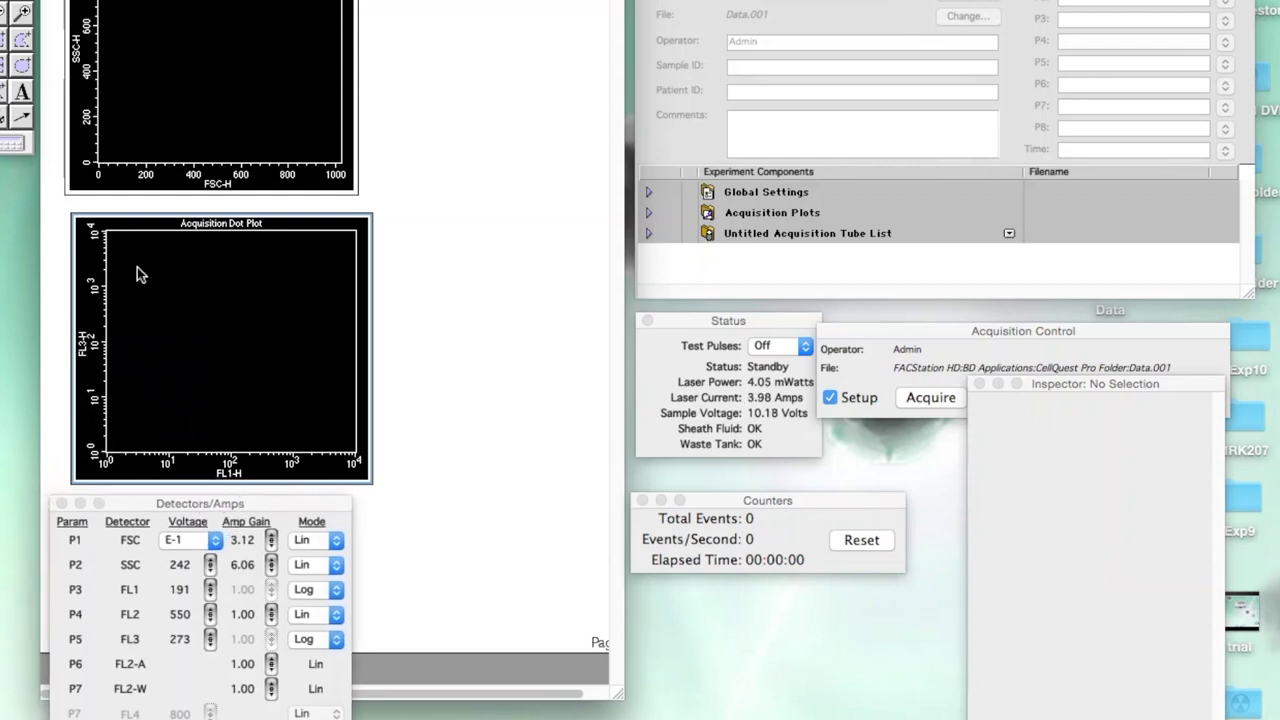
- Set the storage directory for the acquired data to the AOPI folder inside DEMO
left_click(966, 285)
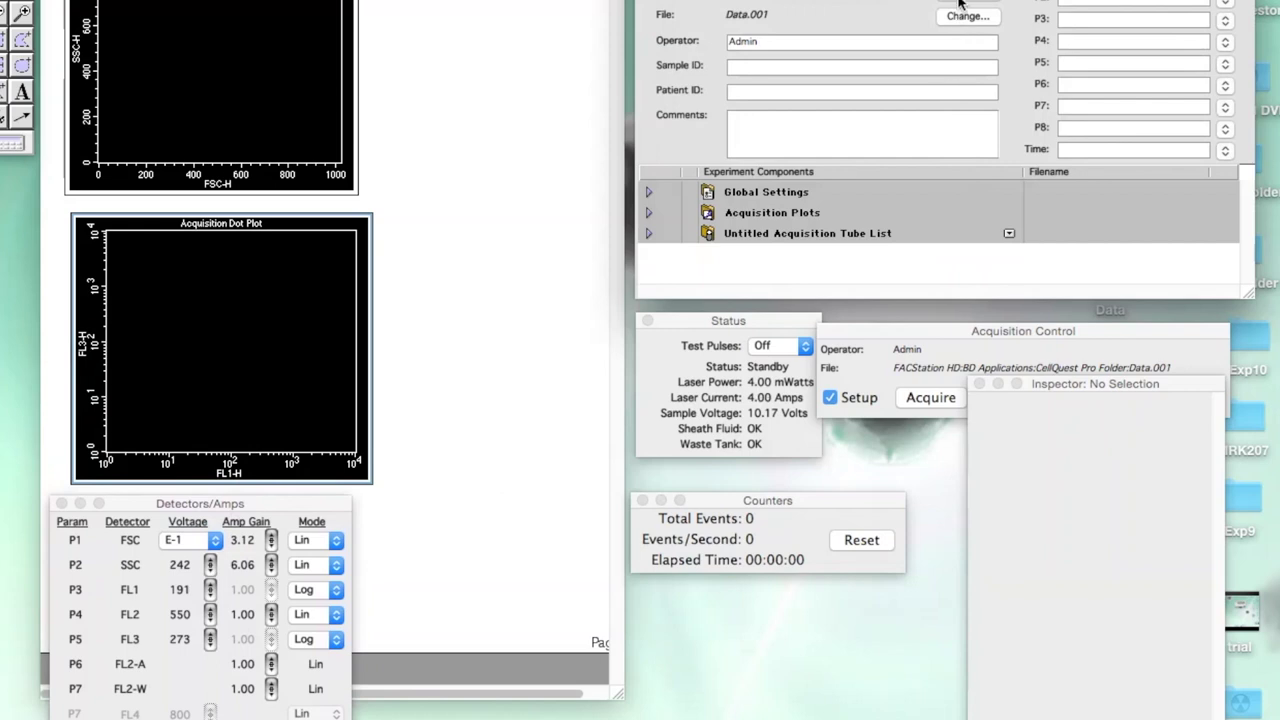
left_click(960, 12)
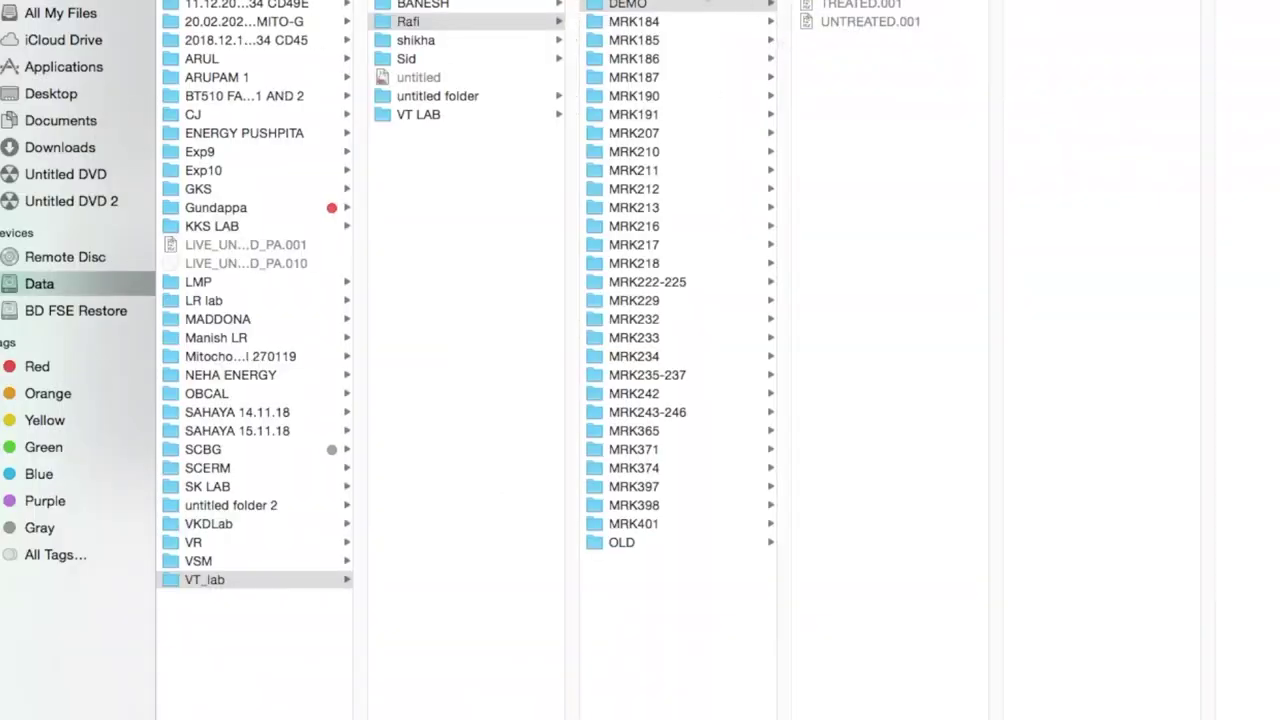
left_click(822, 6)
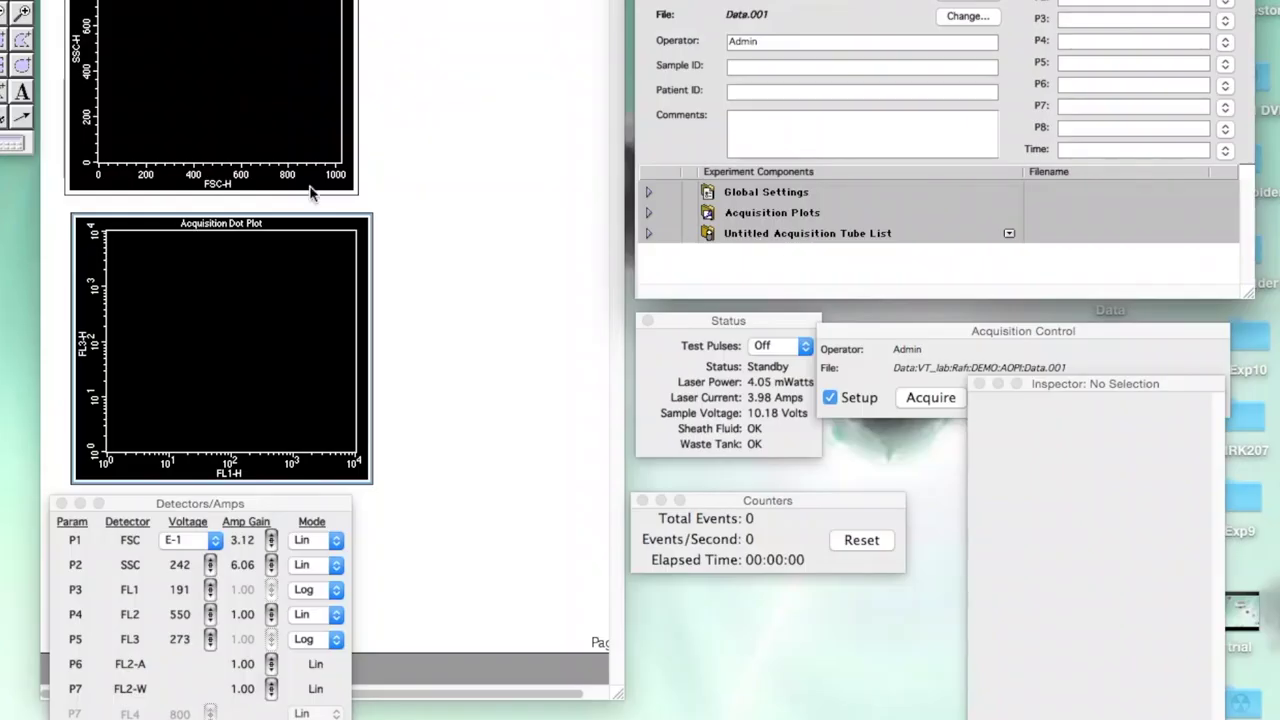
left_click(352, 186)
left_click(275, 193)
left_click(697, 278)
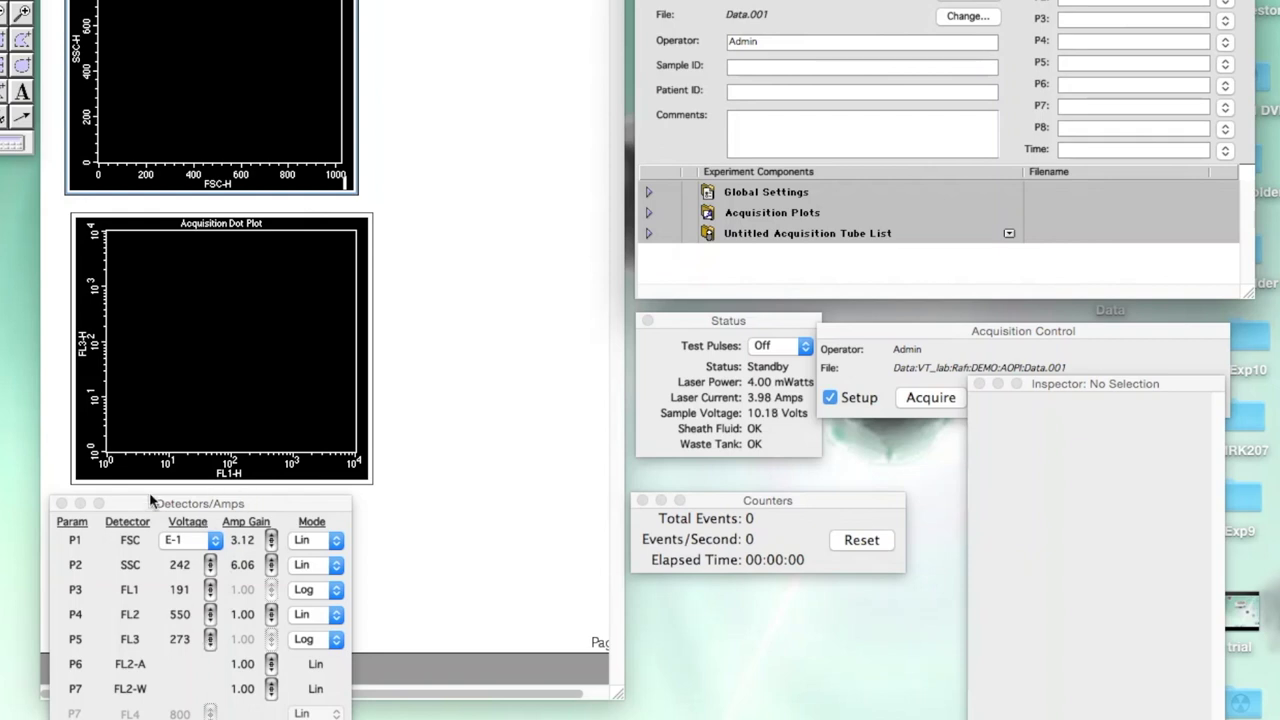
left_click(130, 425)
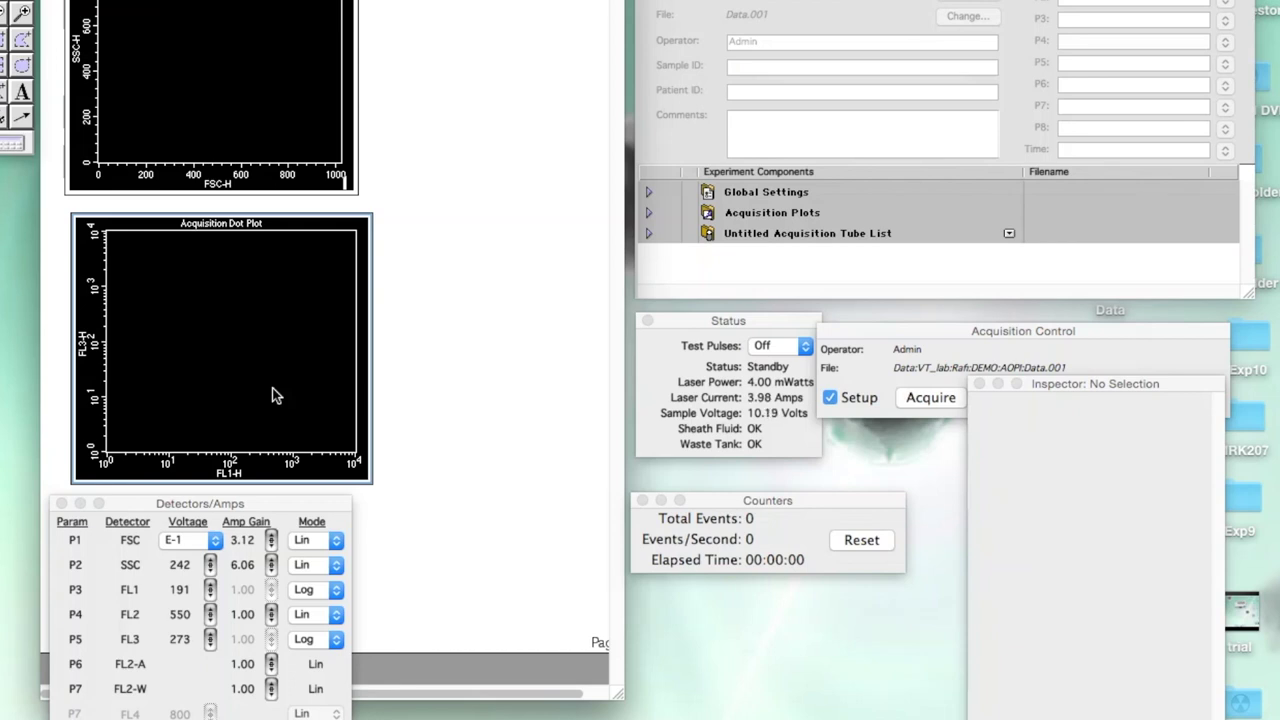
- Set the acquisition and storage criteria to stop when 5000 of all events are counted
left_click(893, 334)
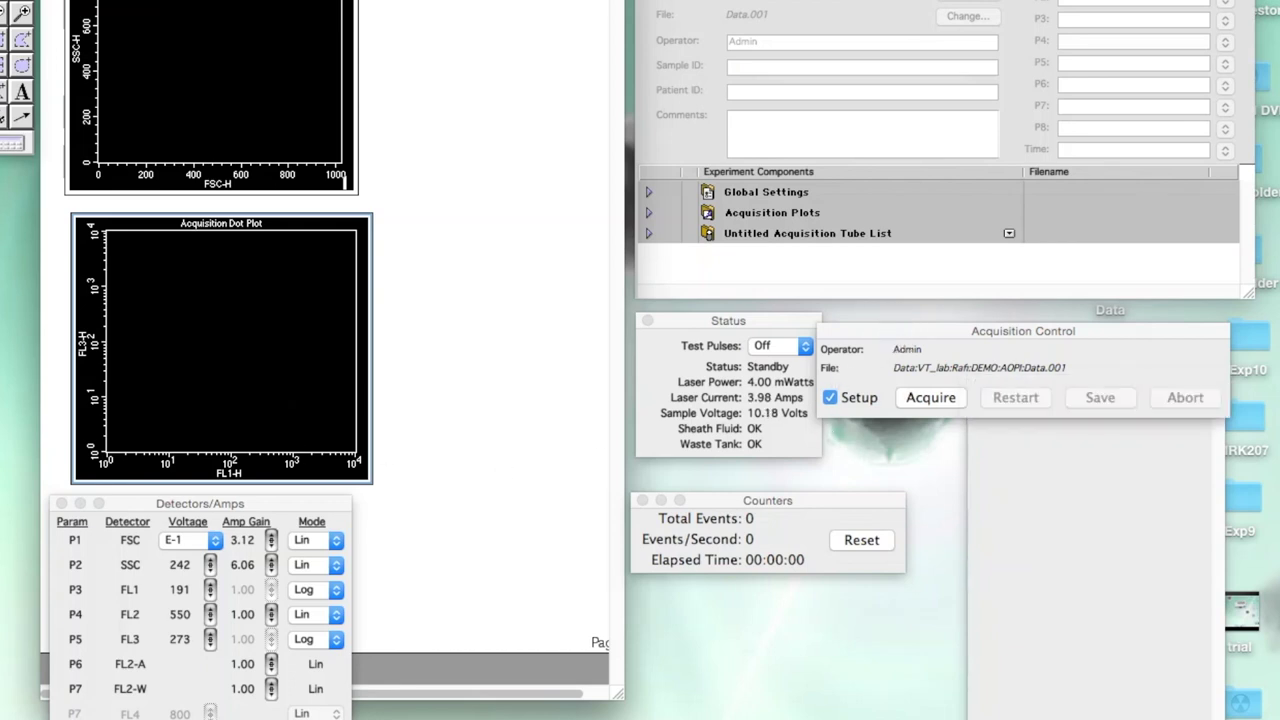
left_click(585, 1)
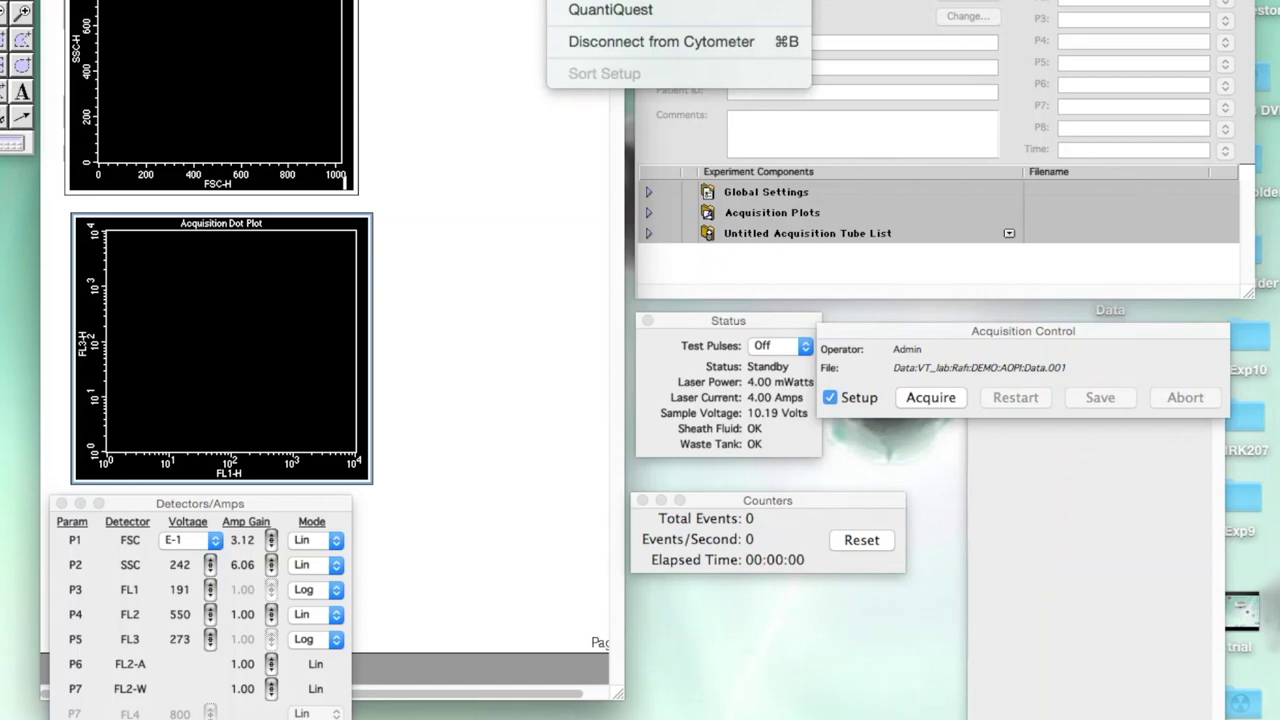
left_click(610, 1)
left_click(597, 225)
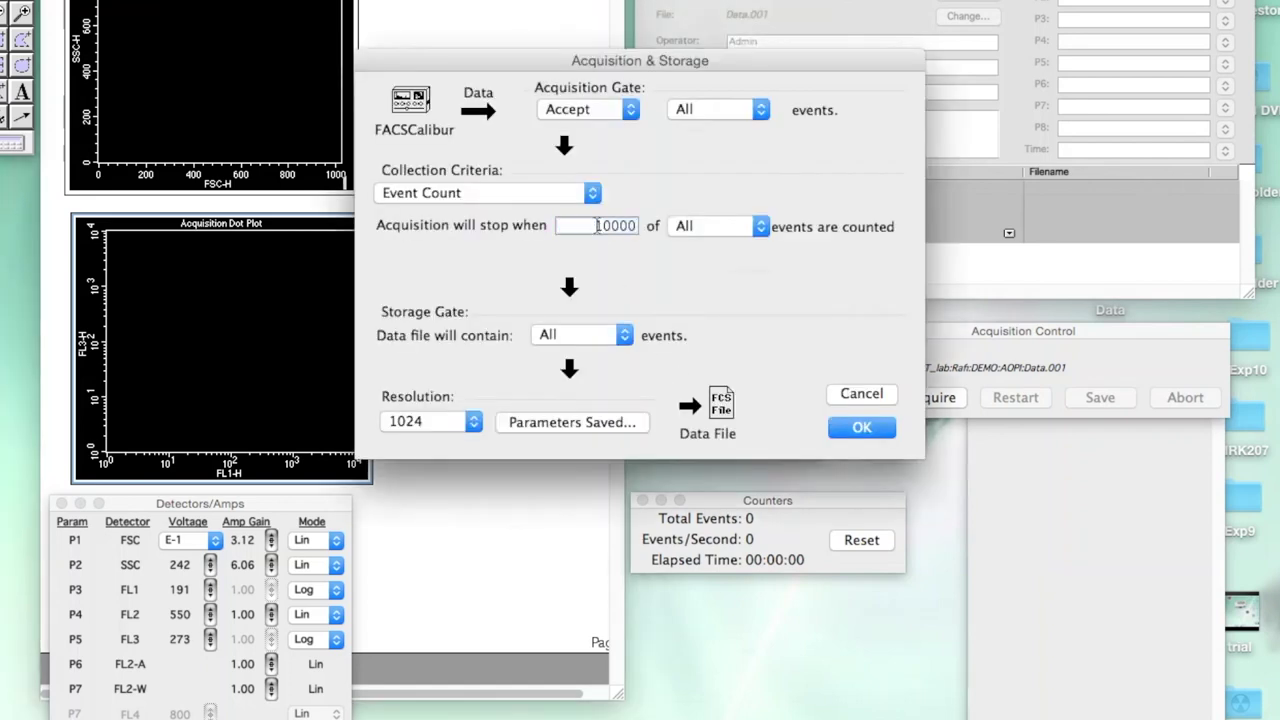
key("Delete")
key("Delete")
type("5")
left_click(880, 430)
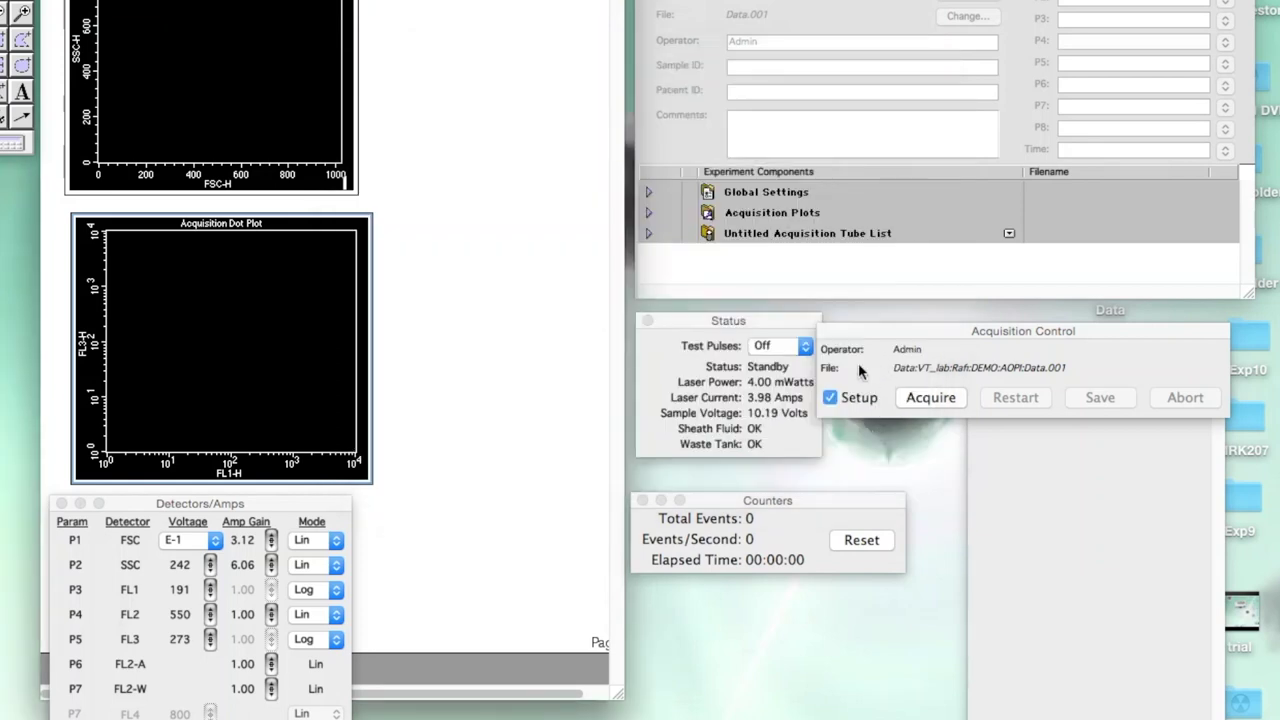
- Run a trial acquisition of the sample in setup mode, then pause and abort it
left_click_drag(863, 331, 878, 314)
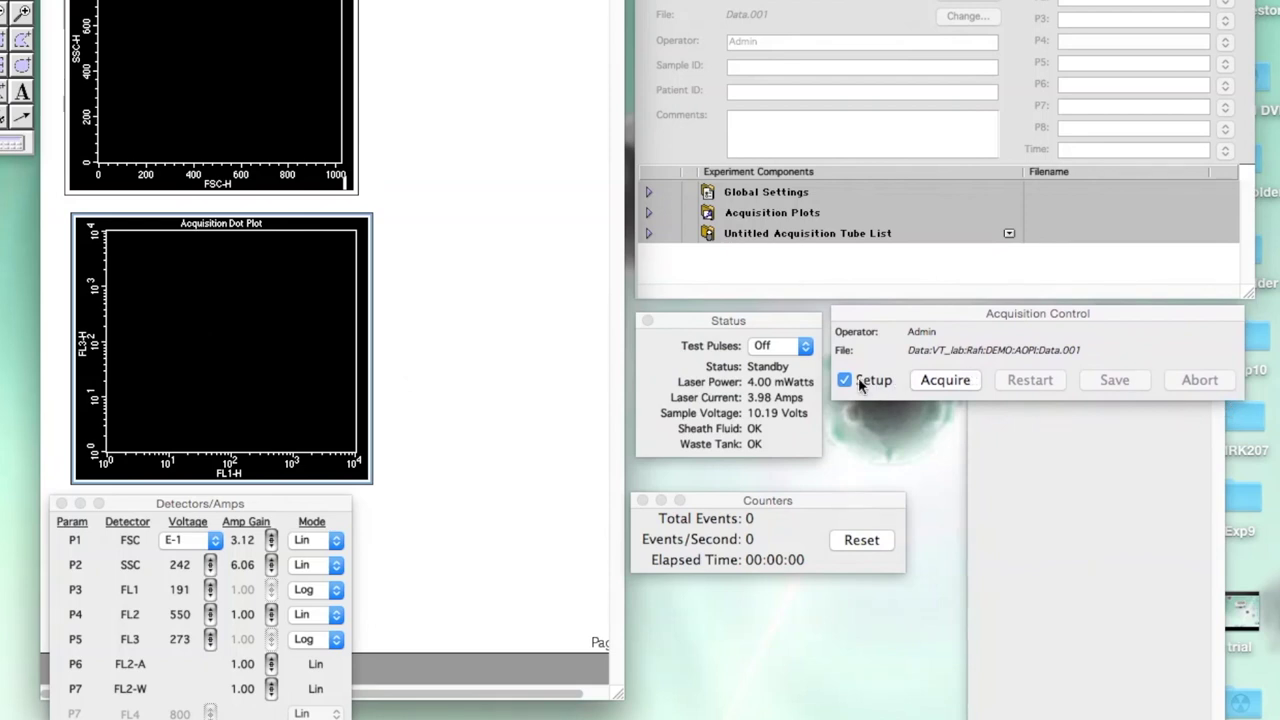
left_click(937, 381)
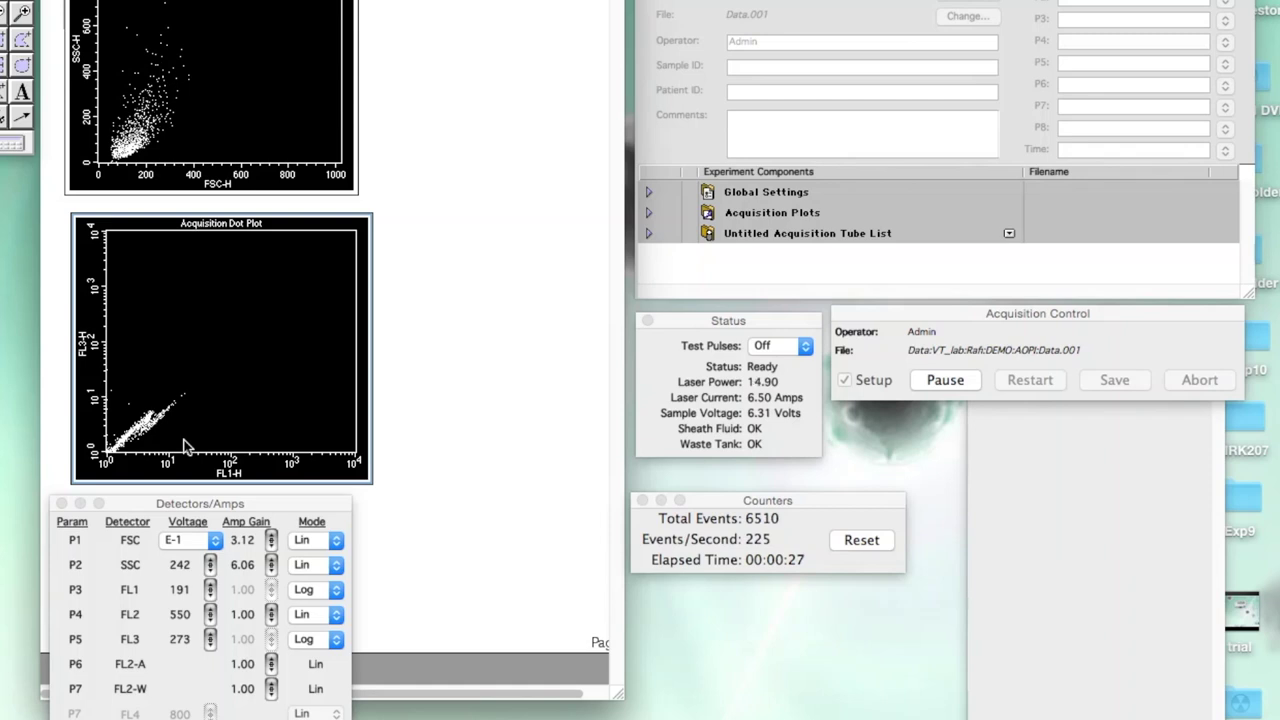
left_click(938, 385)
left_click(1216, 385)
- Turn off setup mode and acquire the sample into the file Data.001
left_click(863, 380)
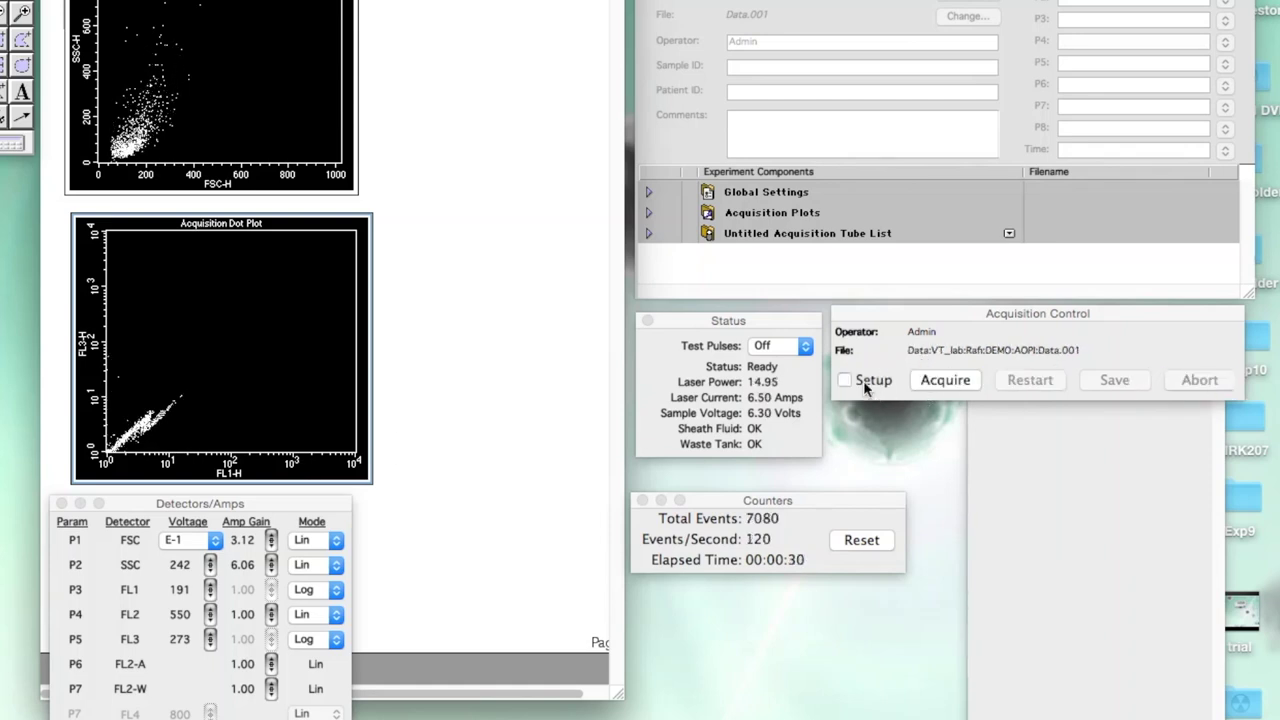
left_click(945, 383)
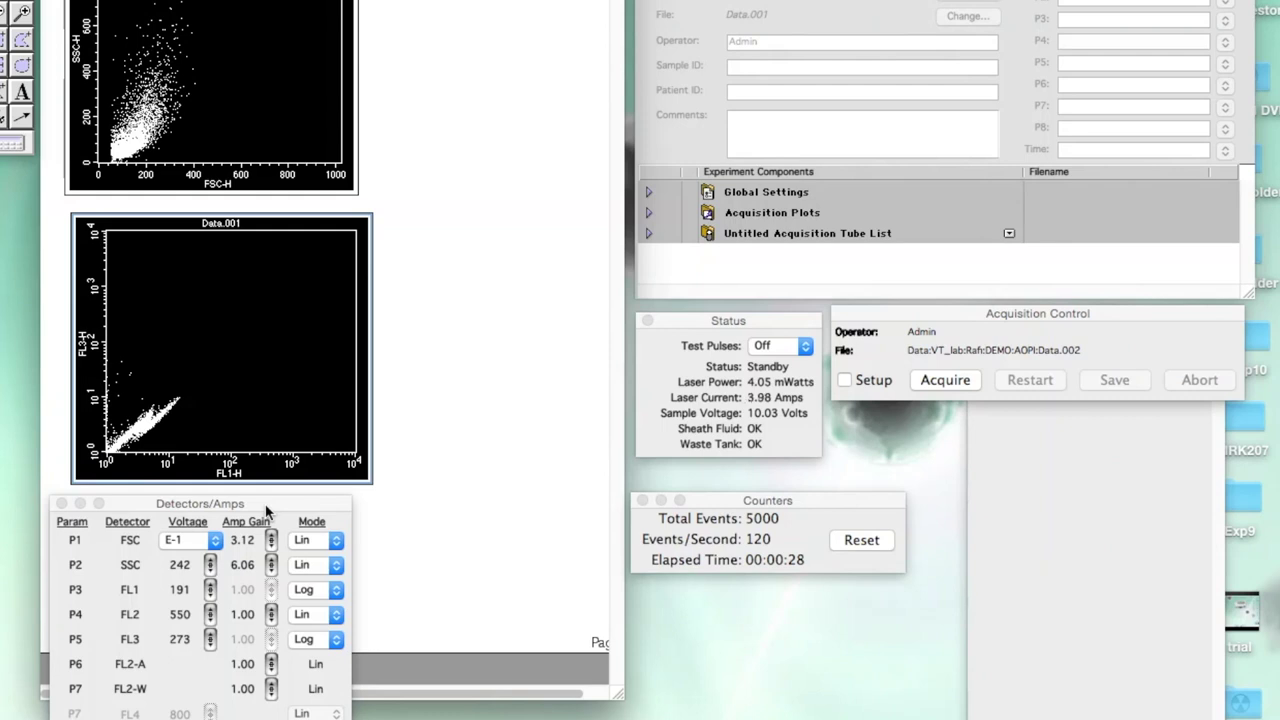
left_click(961, 206)
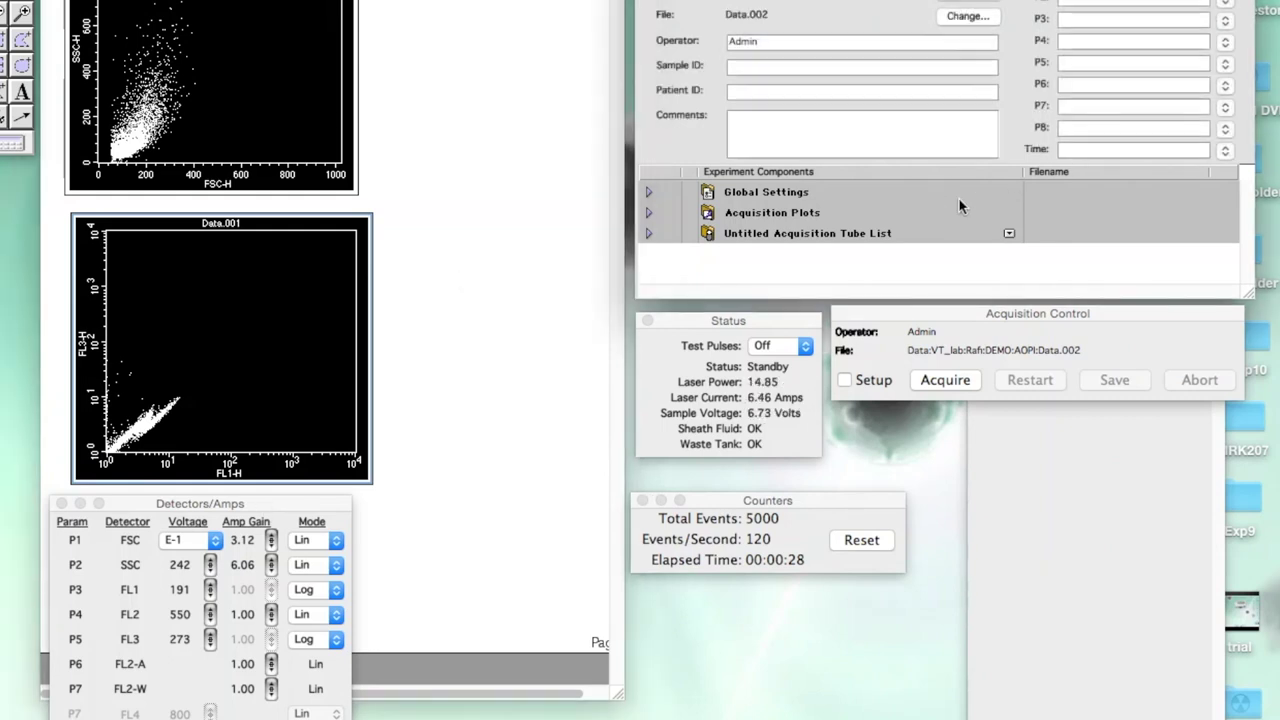
left_click(964, 12)
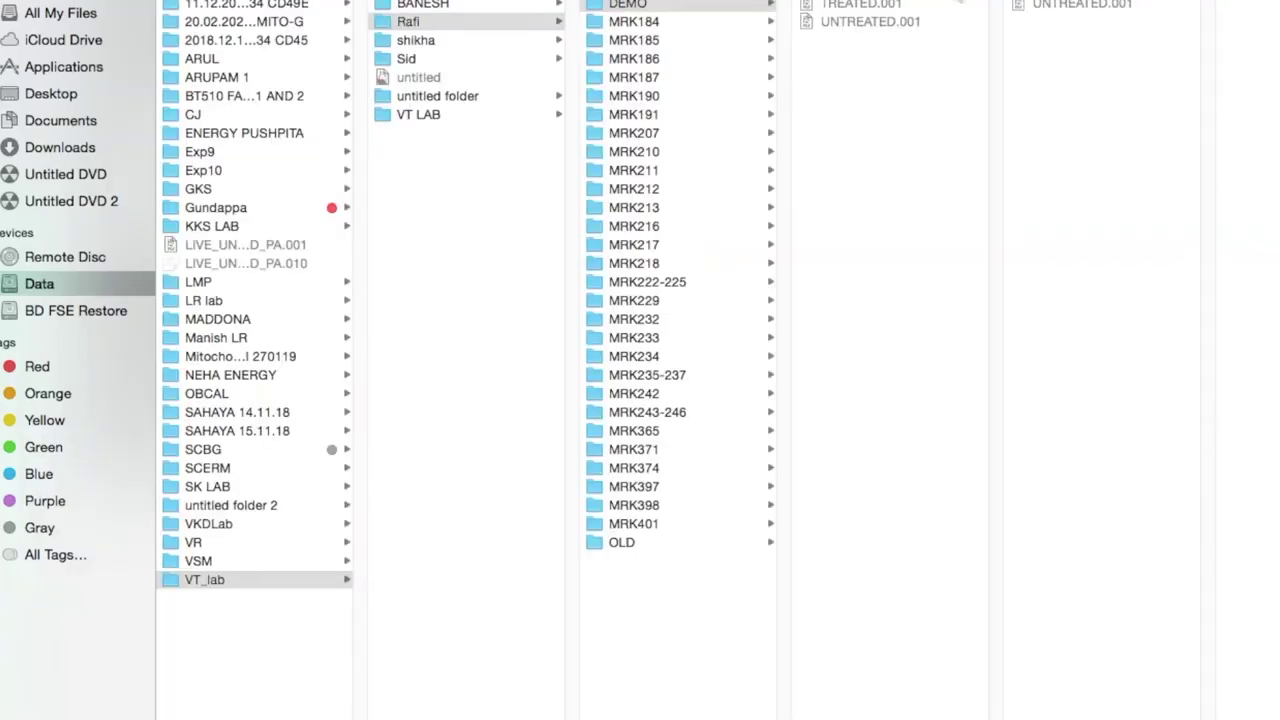
key("Escape")
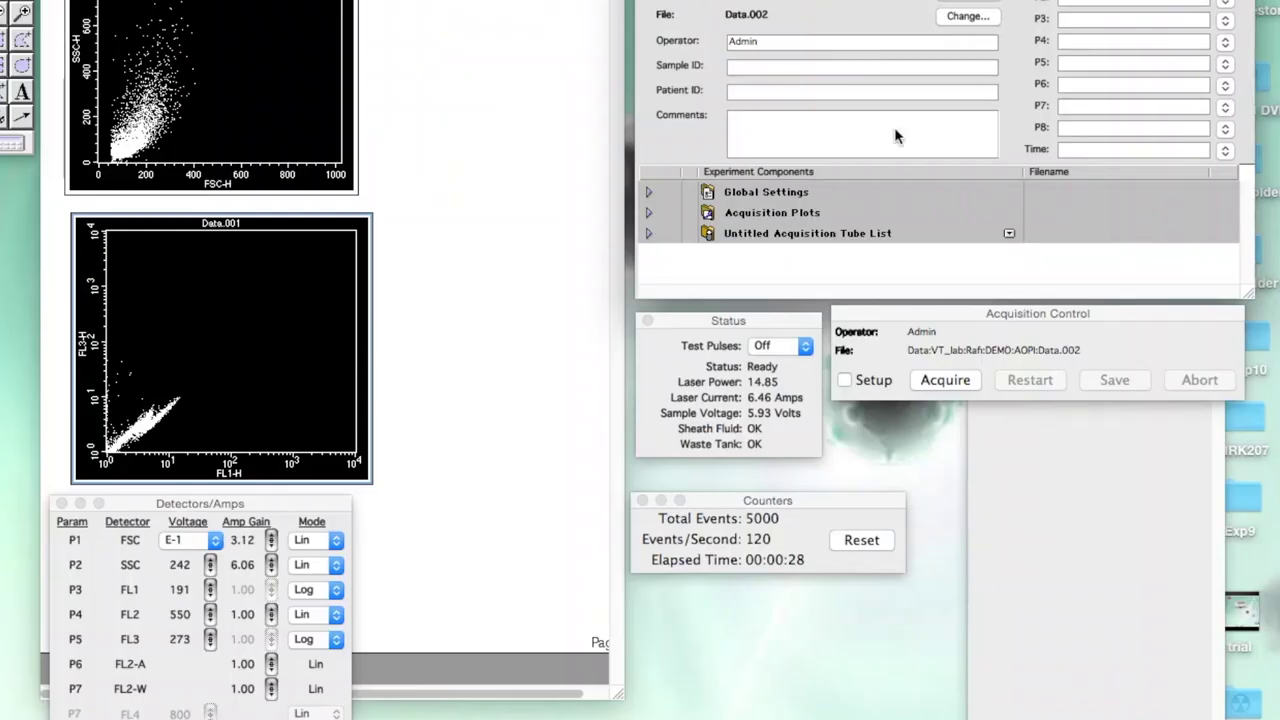
- Name the next data file TREATED with a file count of 1 and start its acquisition
left_click(966, 12)
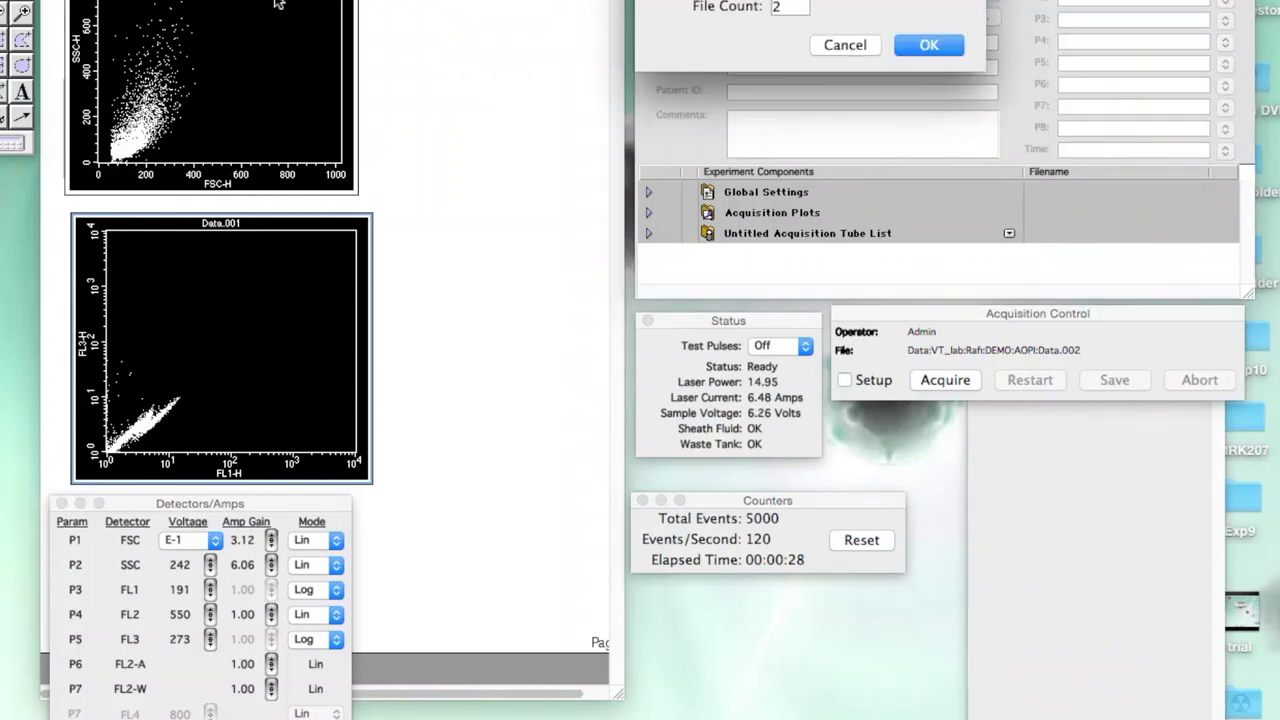
double_click(776, 8)
type("1")
left_click(940, 45)
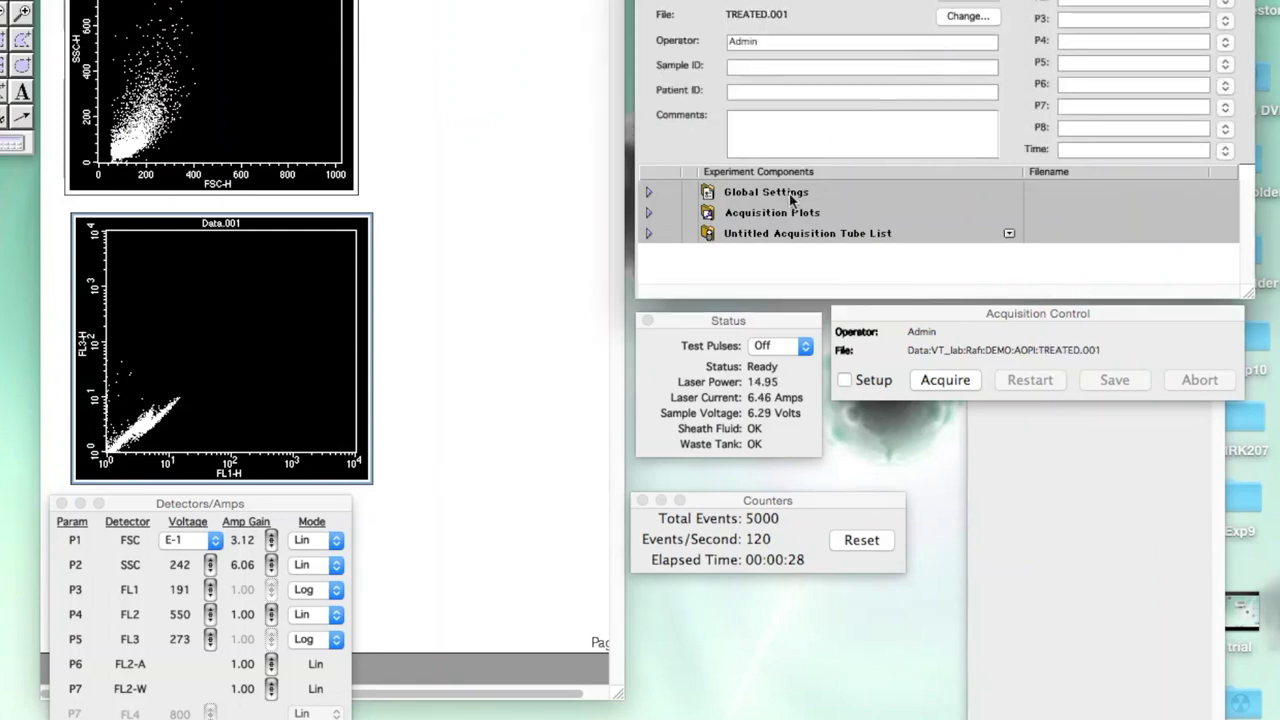
left_click(958, 386)
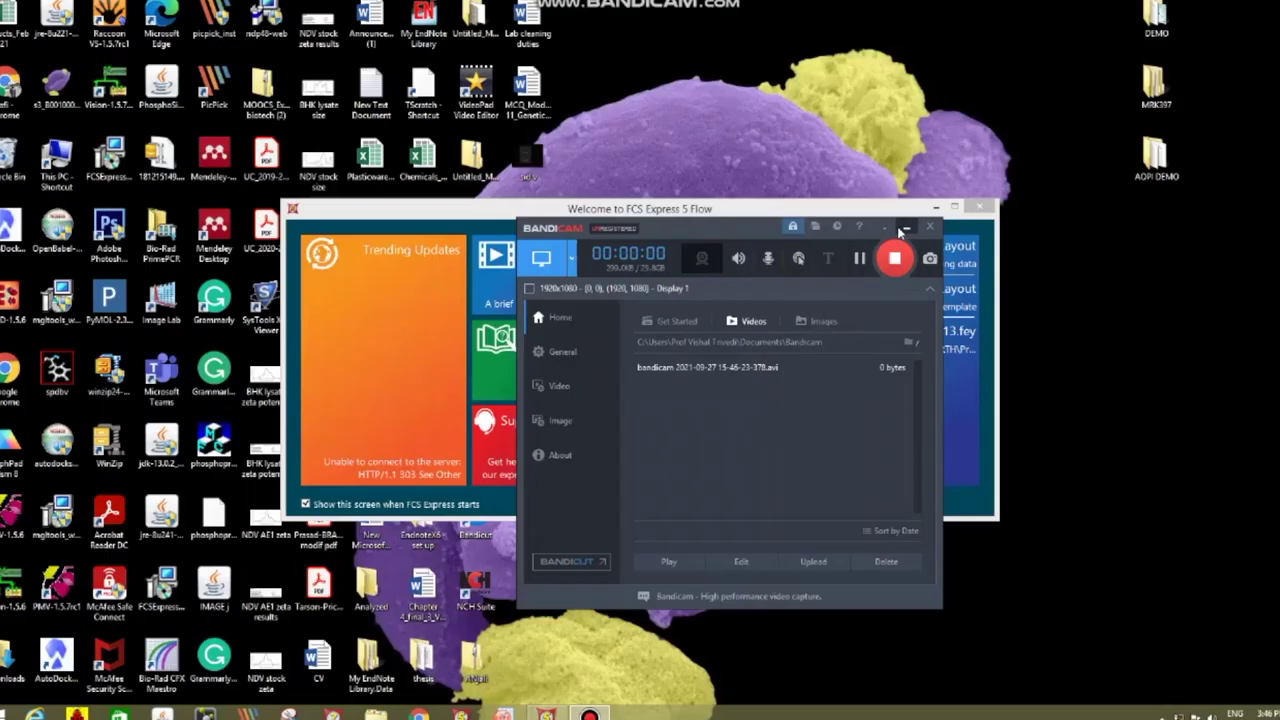
- Switch to FCS Express and create a new layout with landscape page orientation
left_click(902, 229)
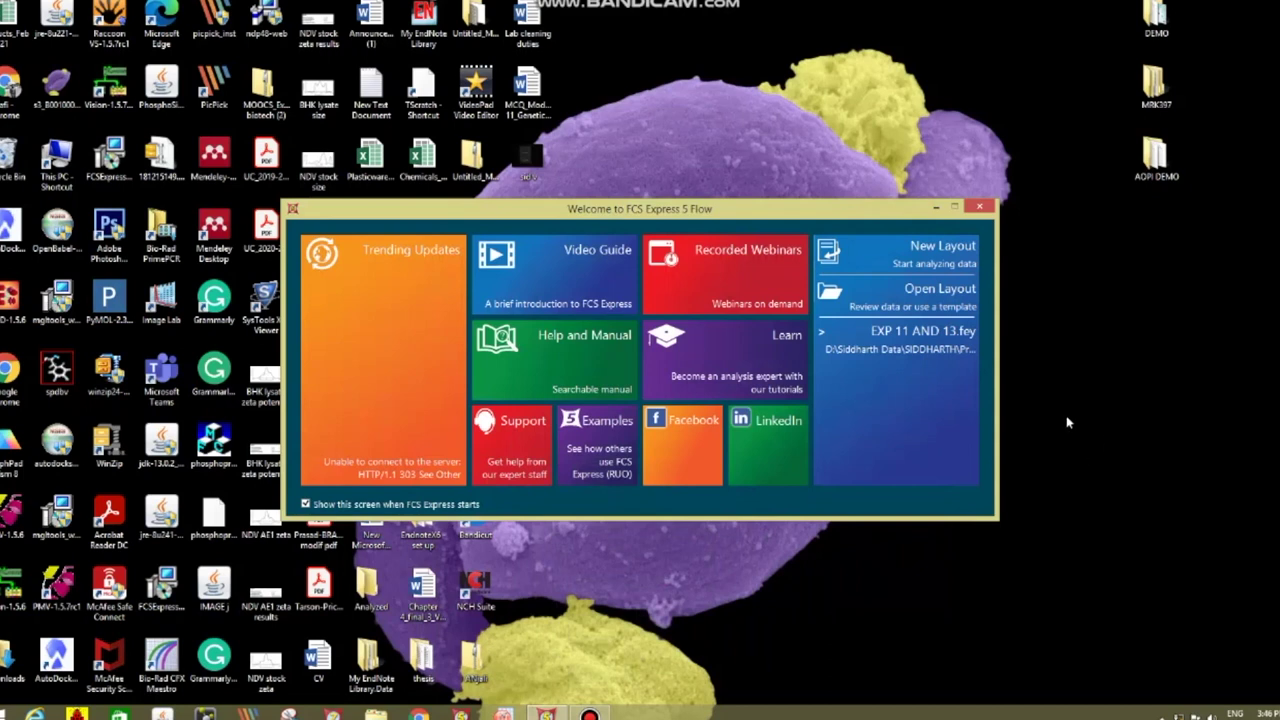
left_click(912, 252)
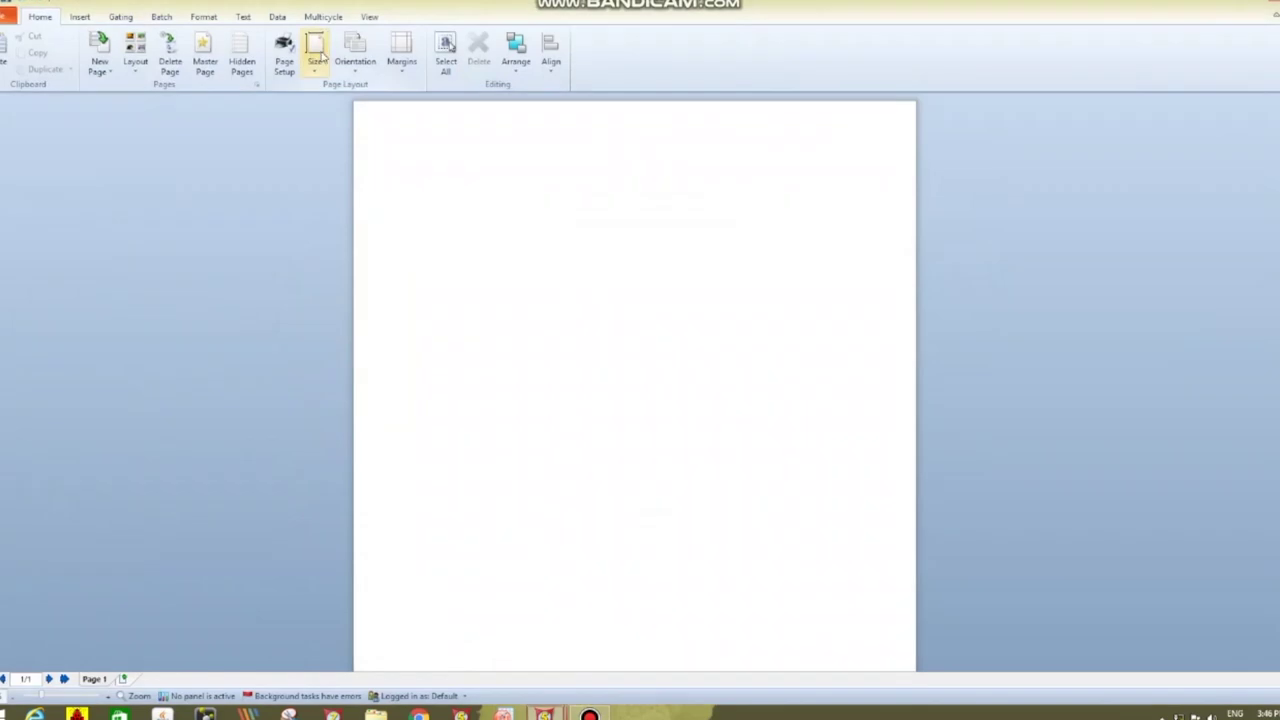
left_click(353, 68)
left_click(357, 127)
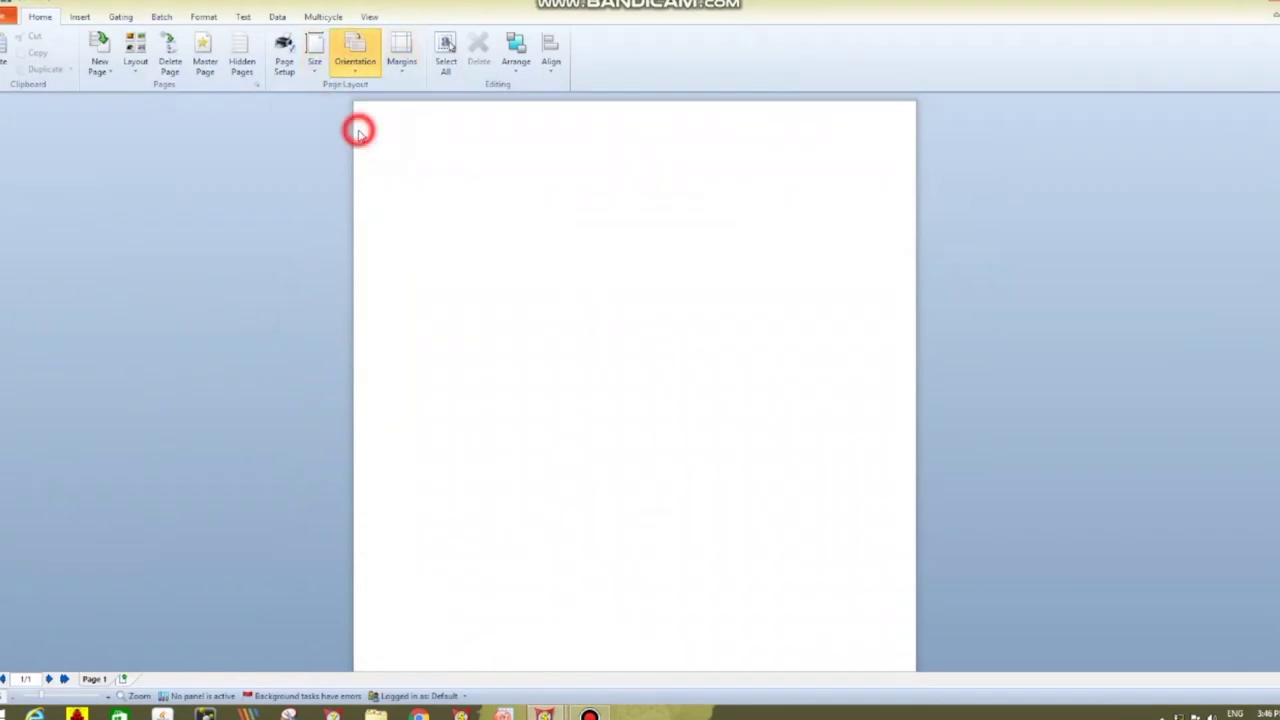
- Insert a dot plot of UNTREATED.001 from the AOPI DEMO folder and place it in the page's upper left area
left_click(276, 16)
left_click(6, 48)
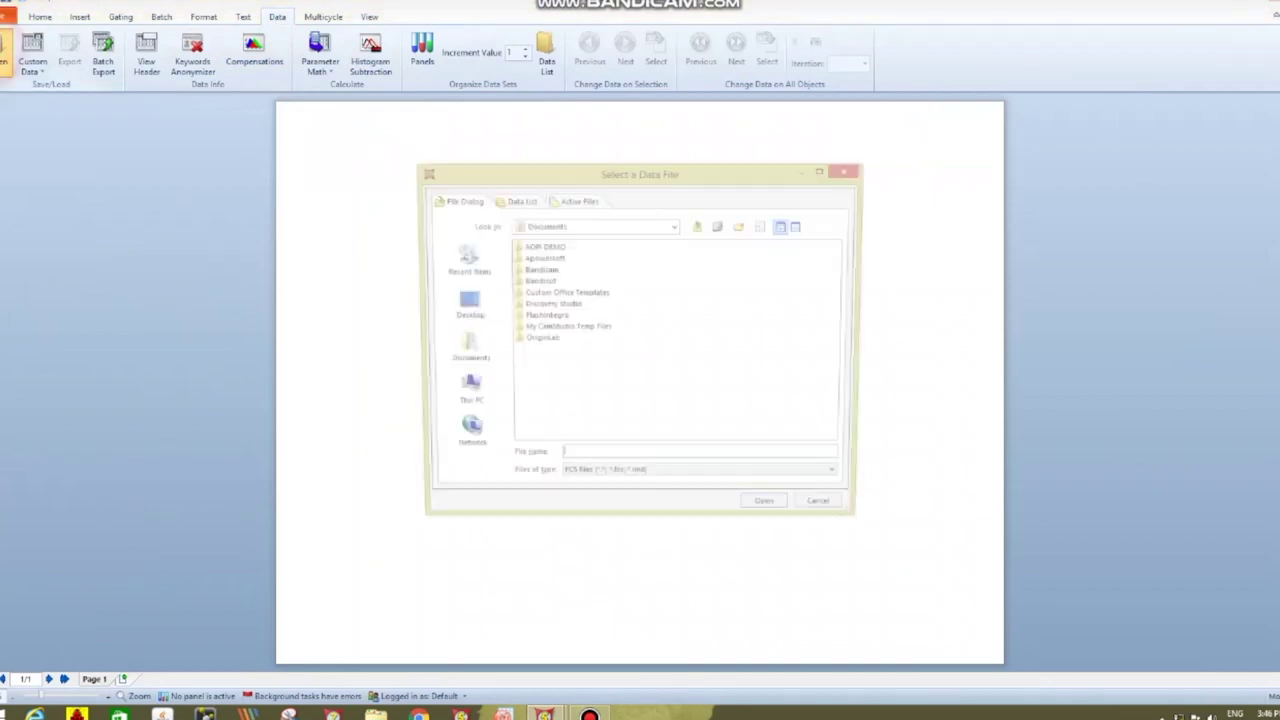
double_click(538, 252)
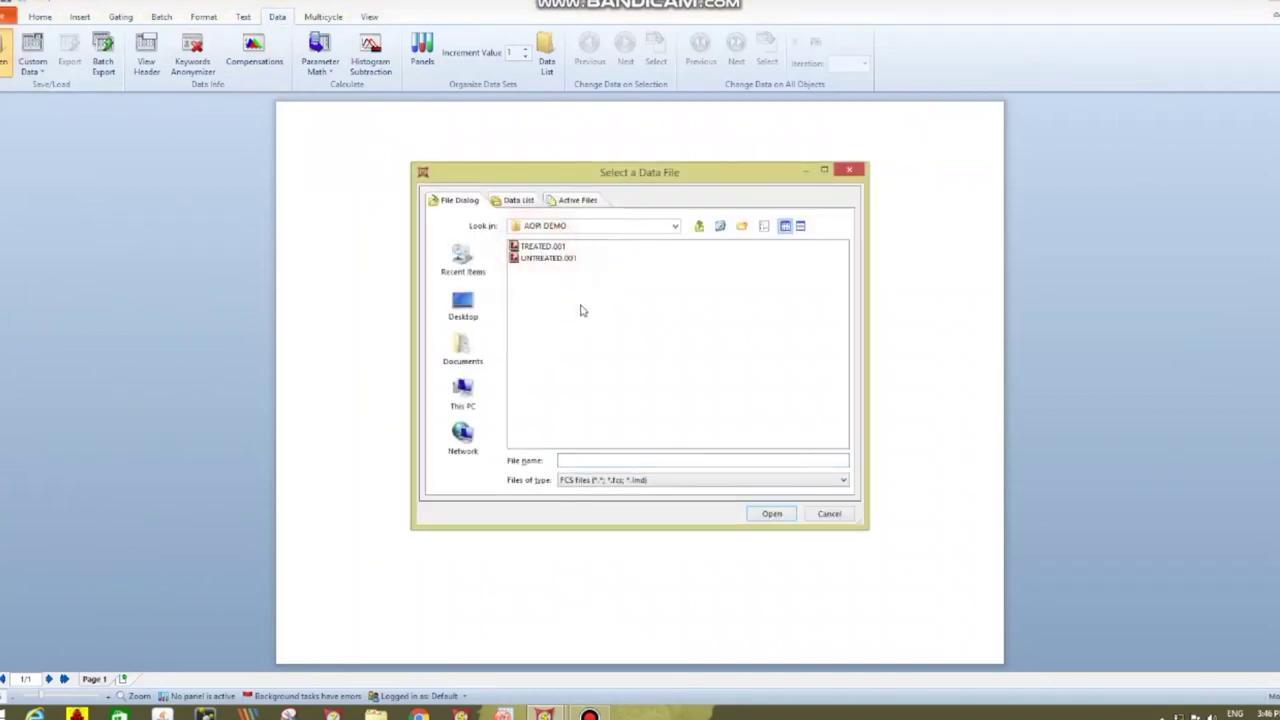
left_click(566, 258)
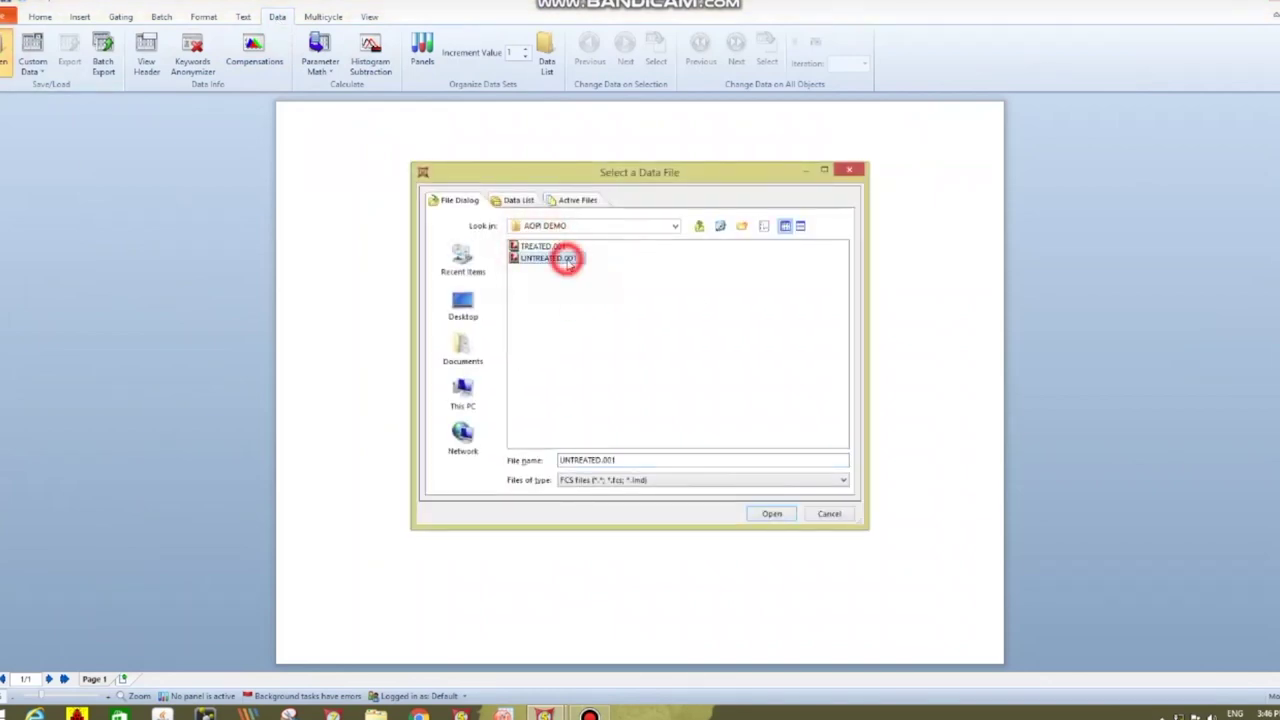
left_click(772, 514)
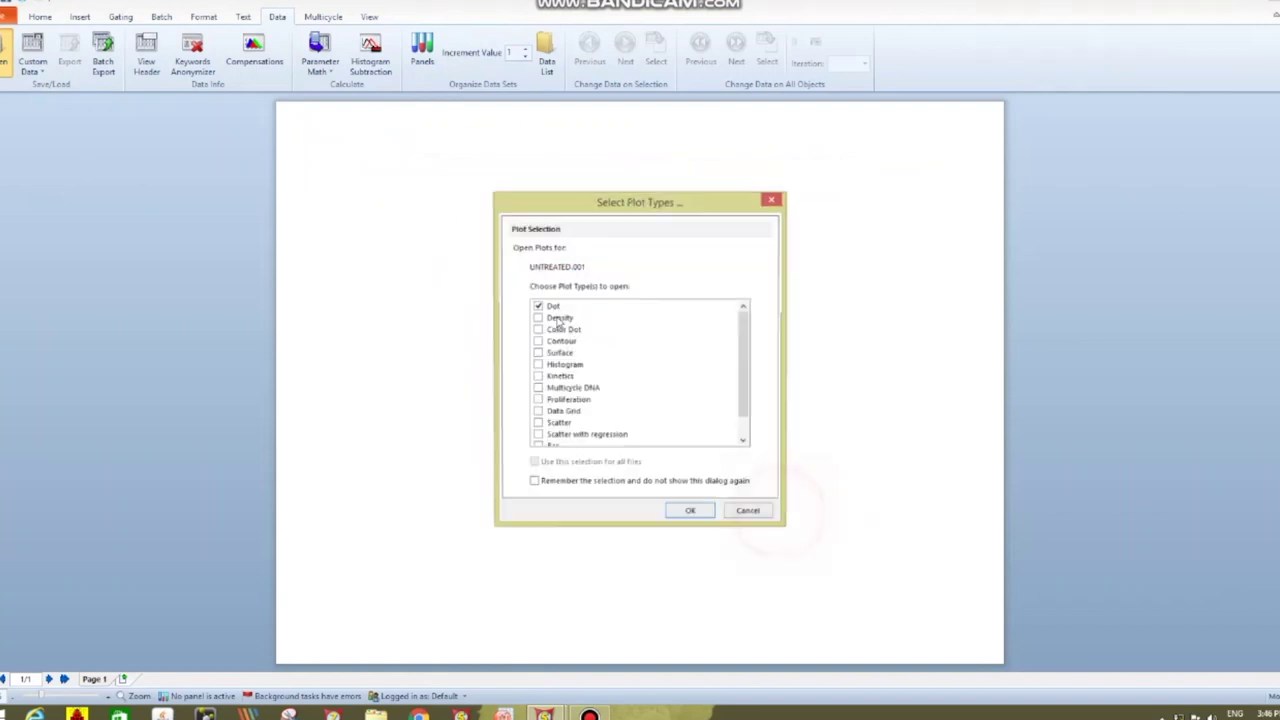
left_click(694, 514)
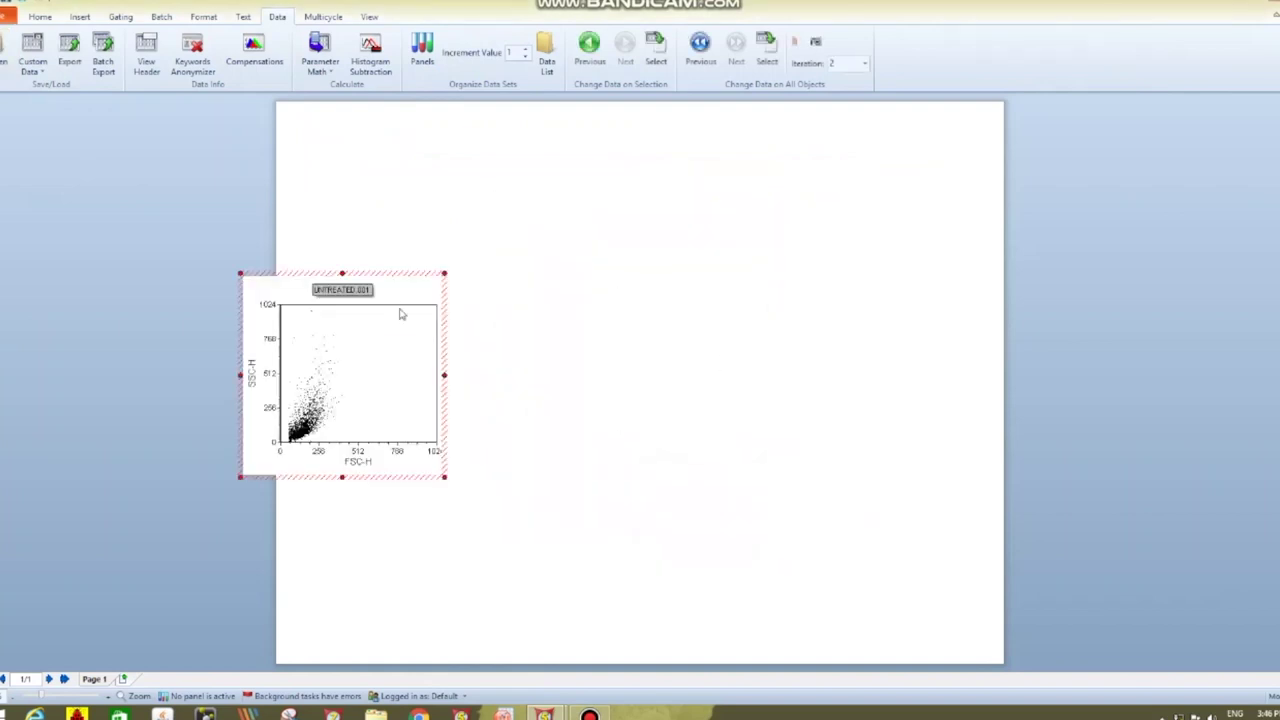
left_click_drag(391, 274, 453, 156)
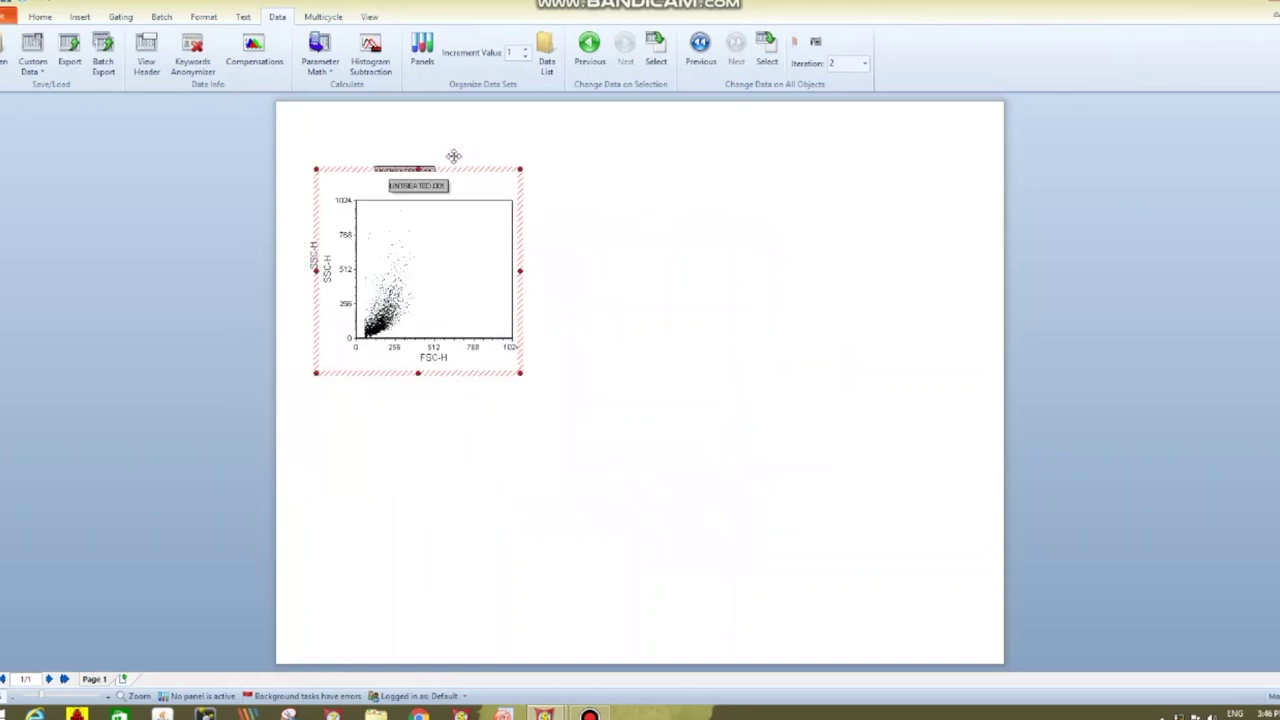
- Place a copy of the untreated plot below the original, with FL1-H on its X axis and FL3-H on its Y axis
left_click_drag(474, 374, 475, 585)
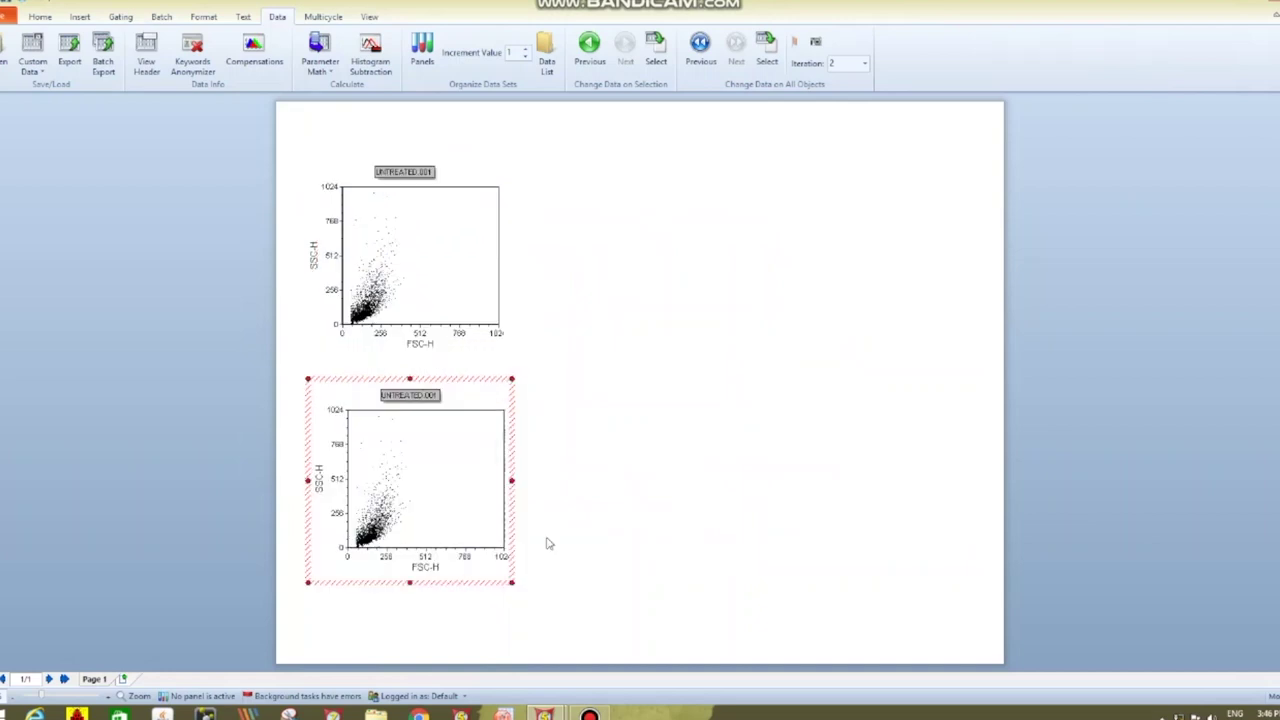
left_click(426, 567)
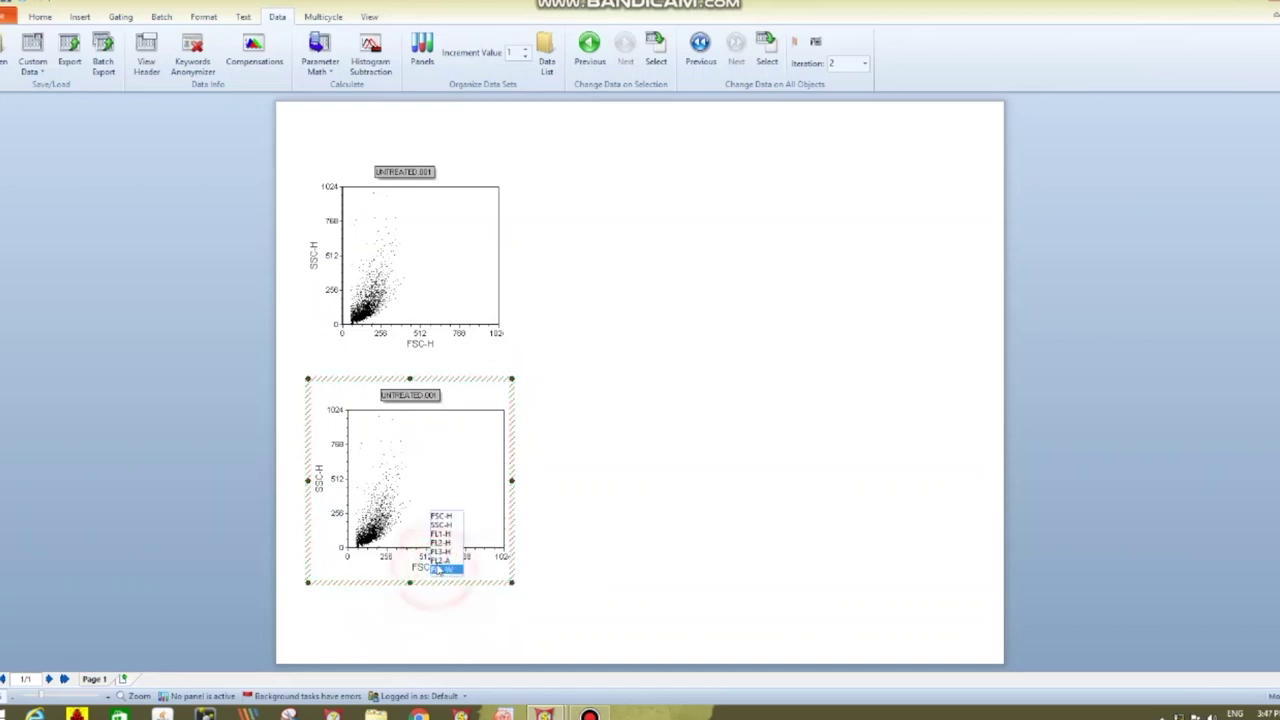
left_click(440, 534)
left_click(318, 481)
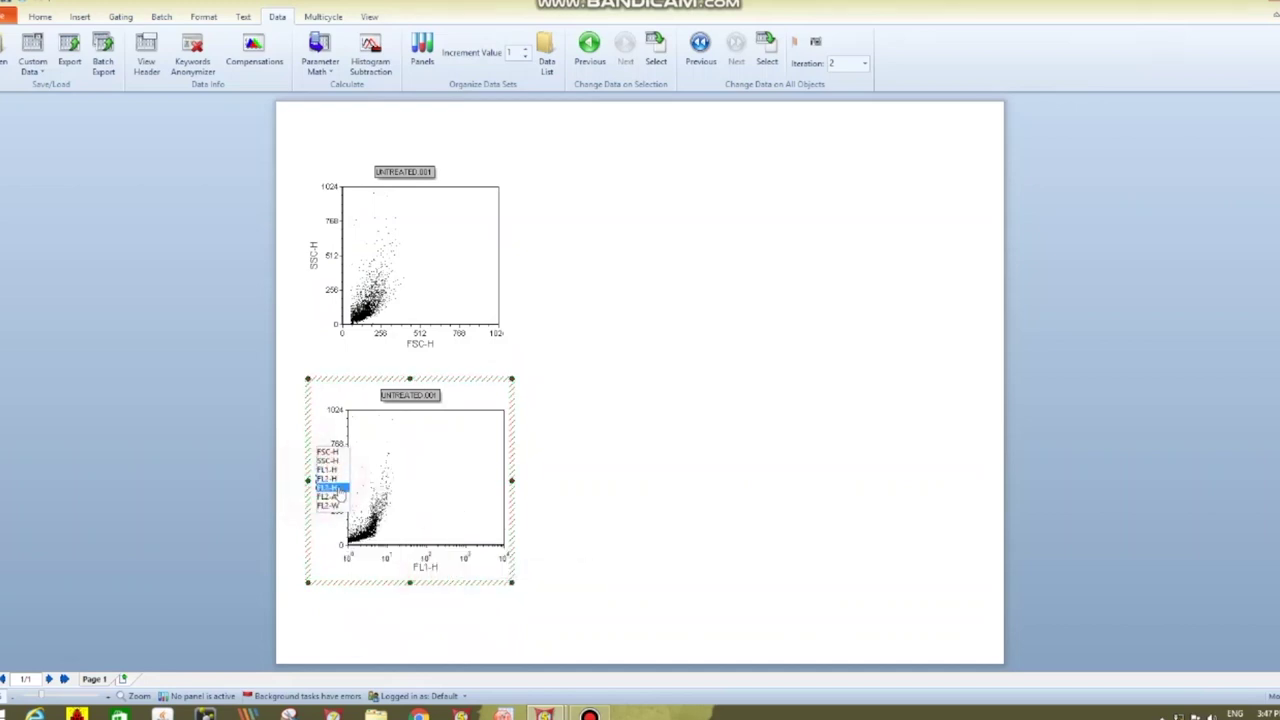
left_click(338, 487)
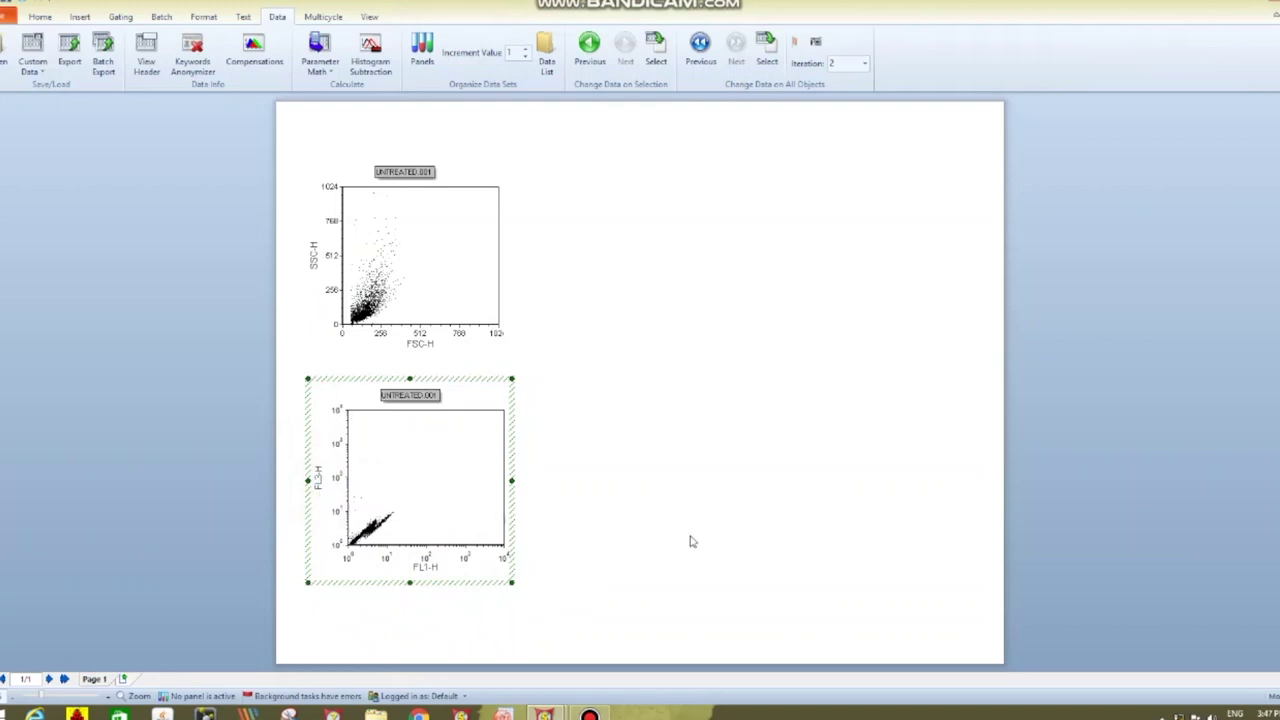
left_click(651, 414)
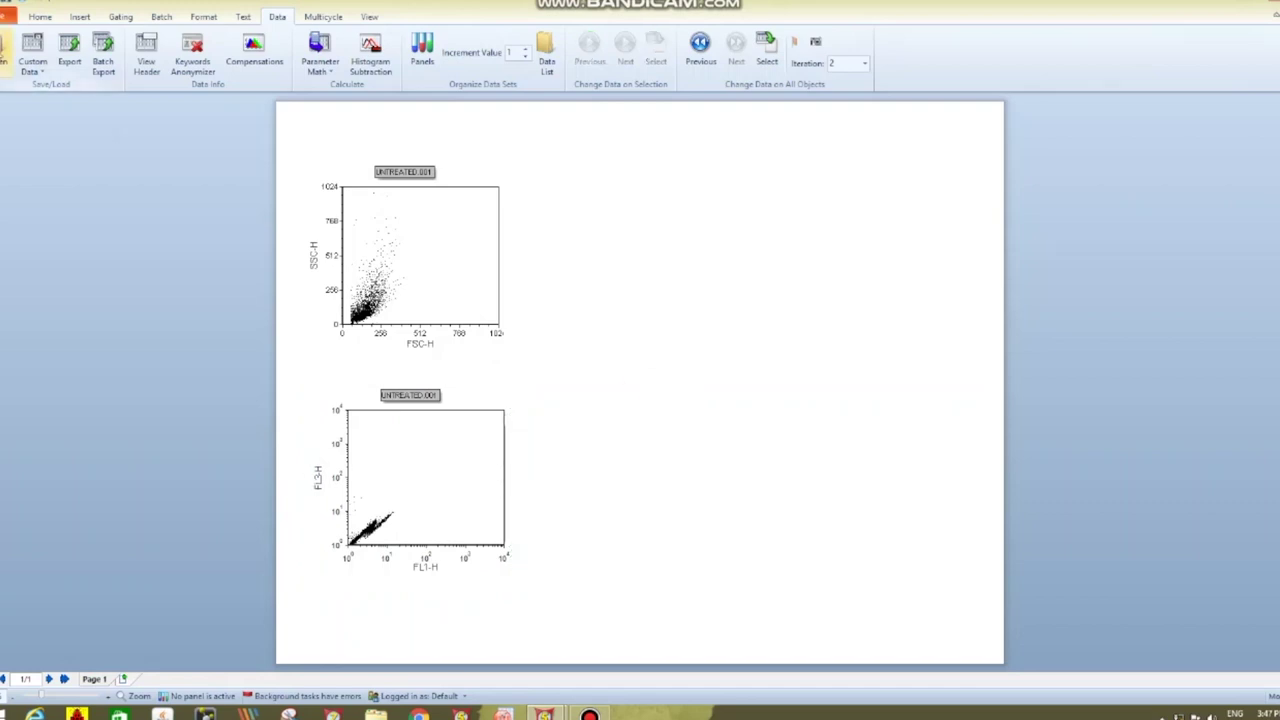
- Insert a dot plot of TREATED.001 and place it to the right of the upper untreated plot
left_click(10, 45)
left_click(543, 246)
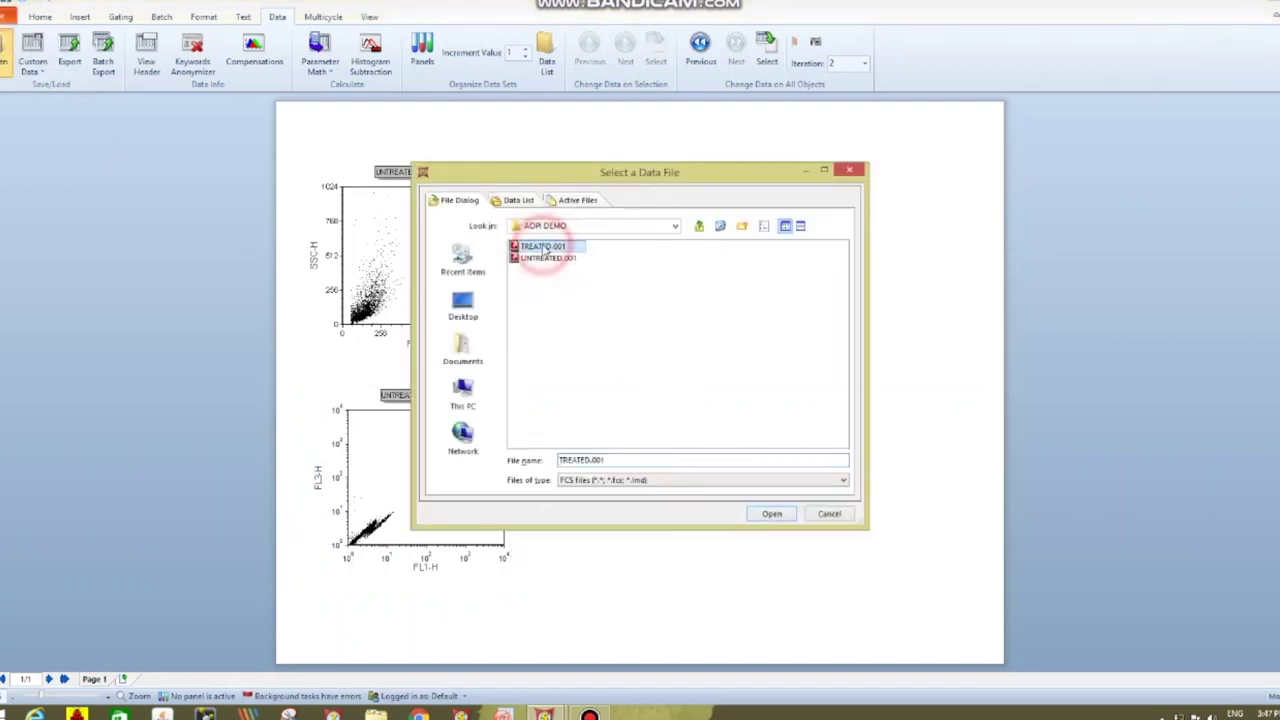
left_click(780, 518)
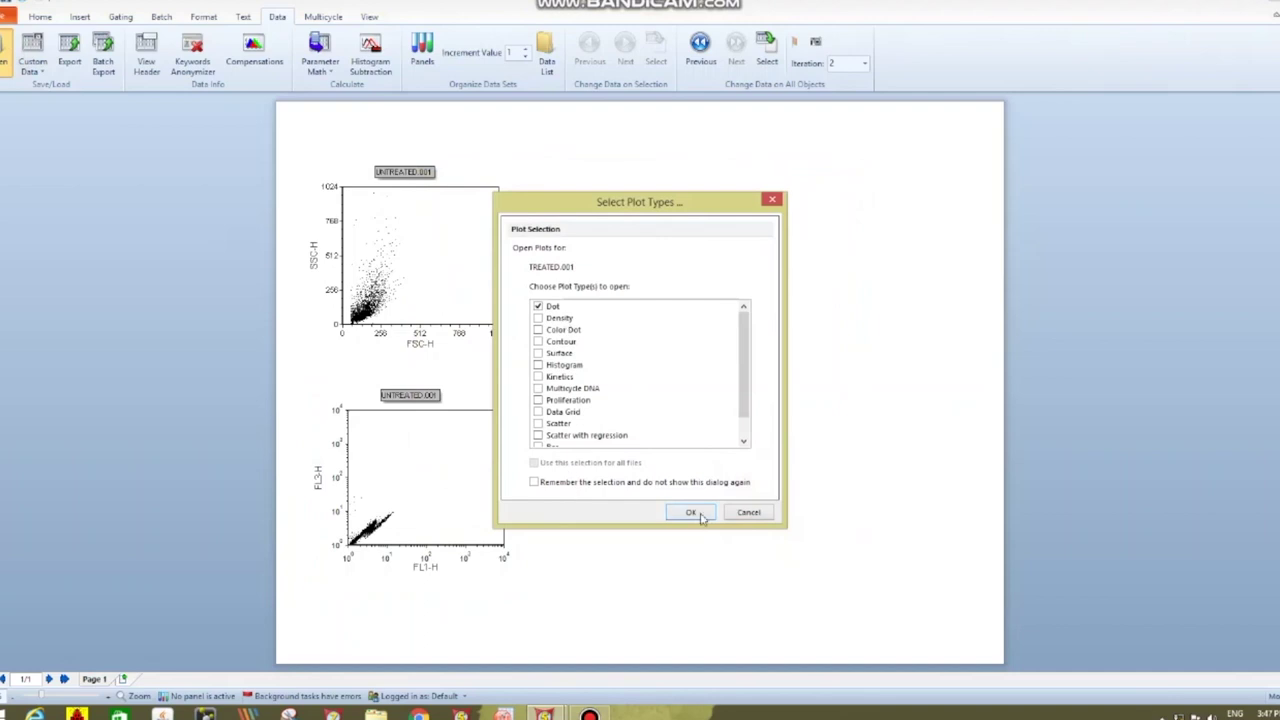
left_click(690, 512)
left_click_drag(416, 273, 745, 158)
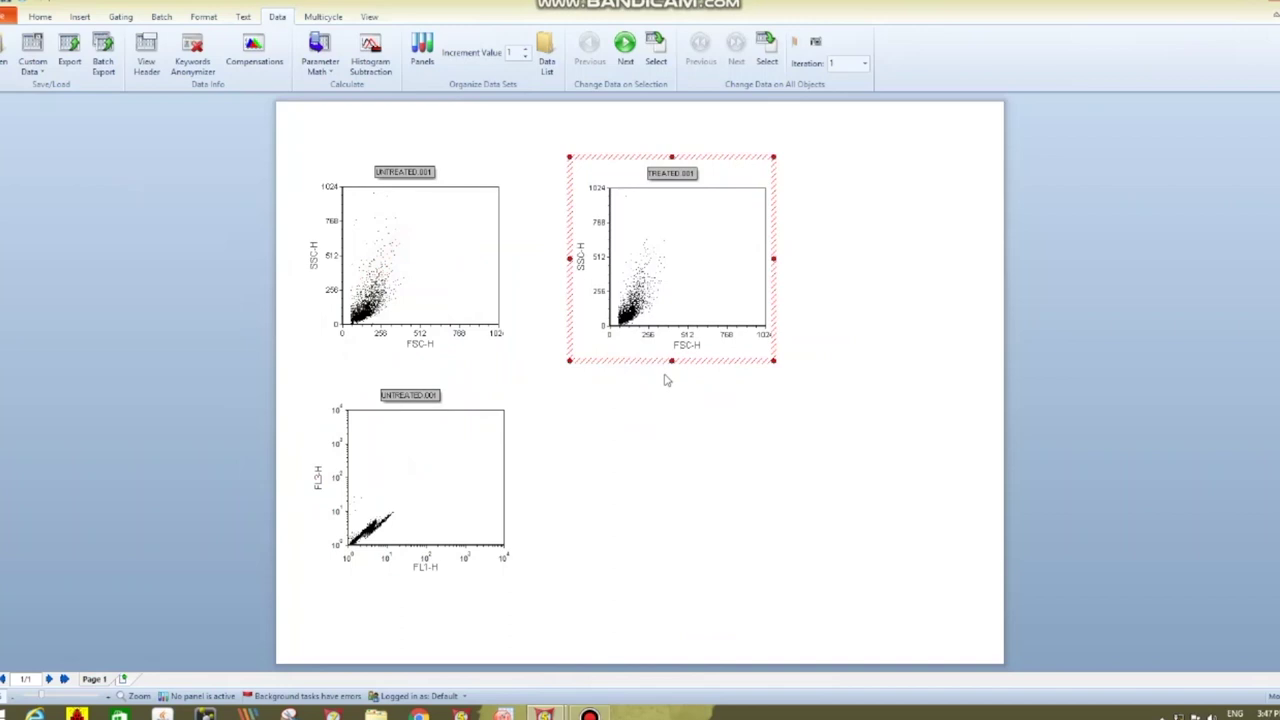
- Place a copy of the treated plot below the original, with FL1-H on its X axis and FL3-H on its Y axis
key("ctrl+v")
left_click_drag(663, 372, 652, 584)
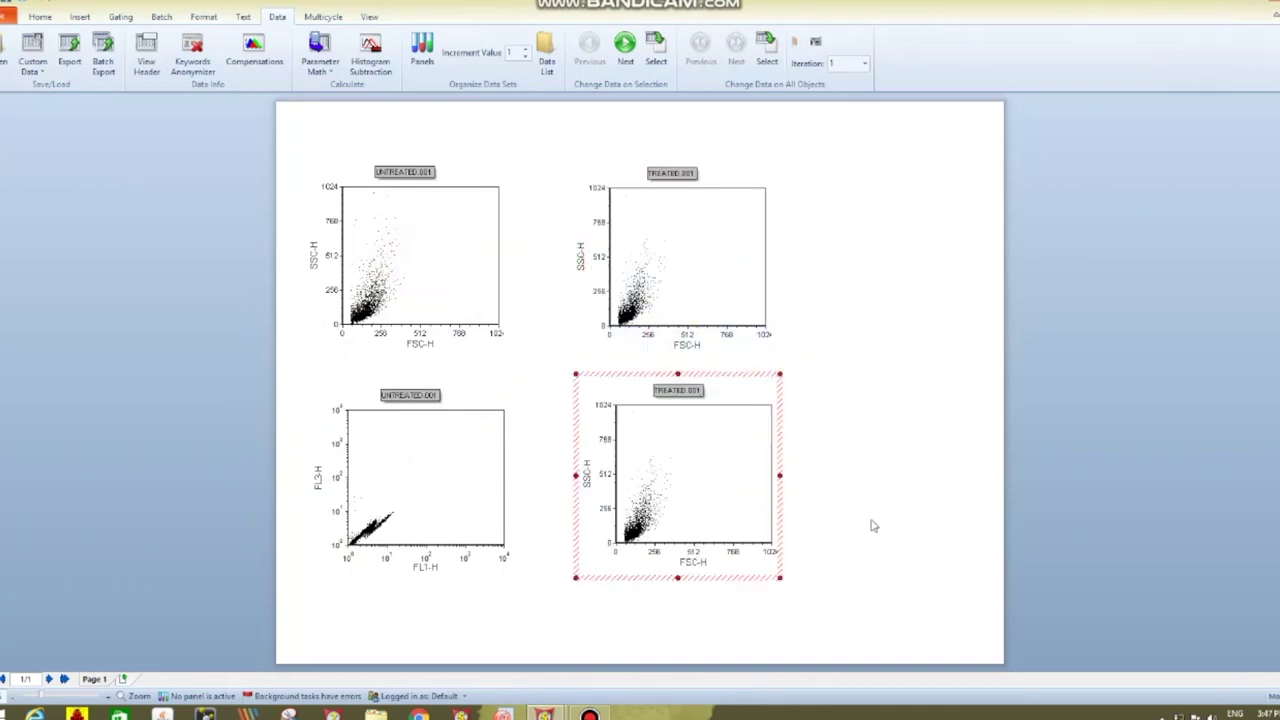
left_click(700, 563)
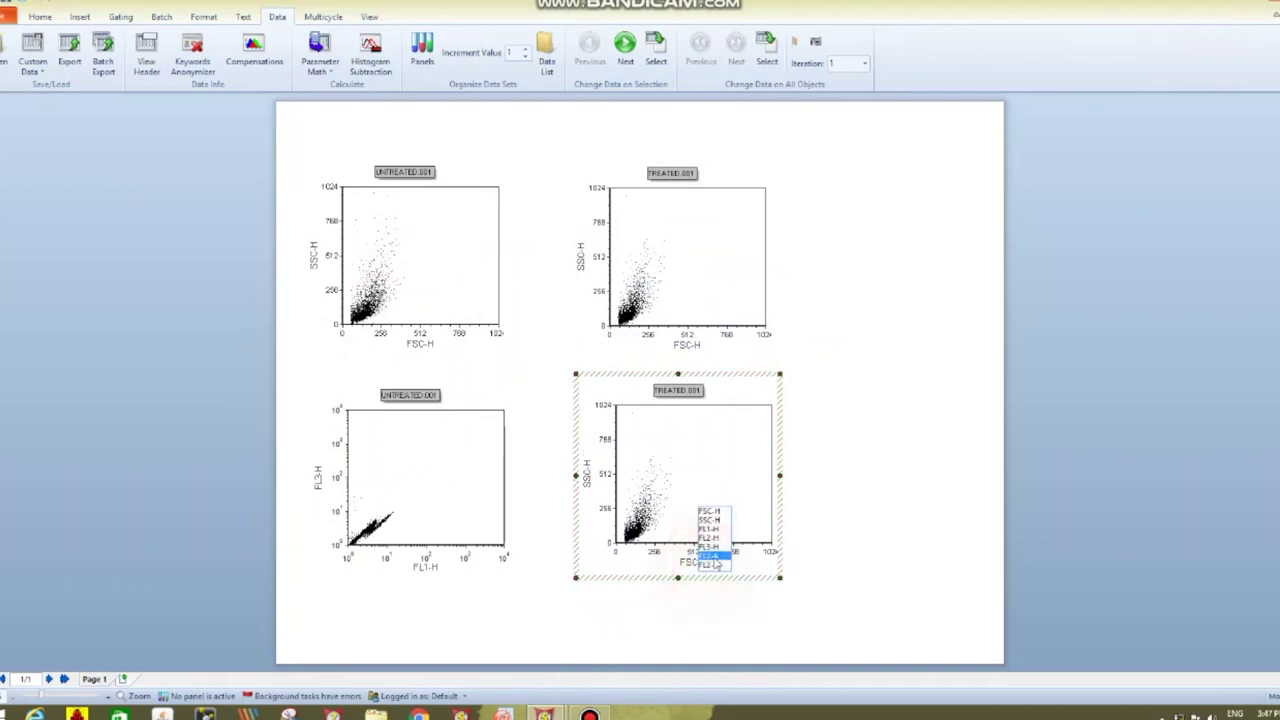
left_click(710, 528)
left_click(587, 474)
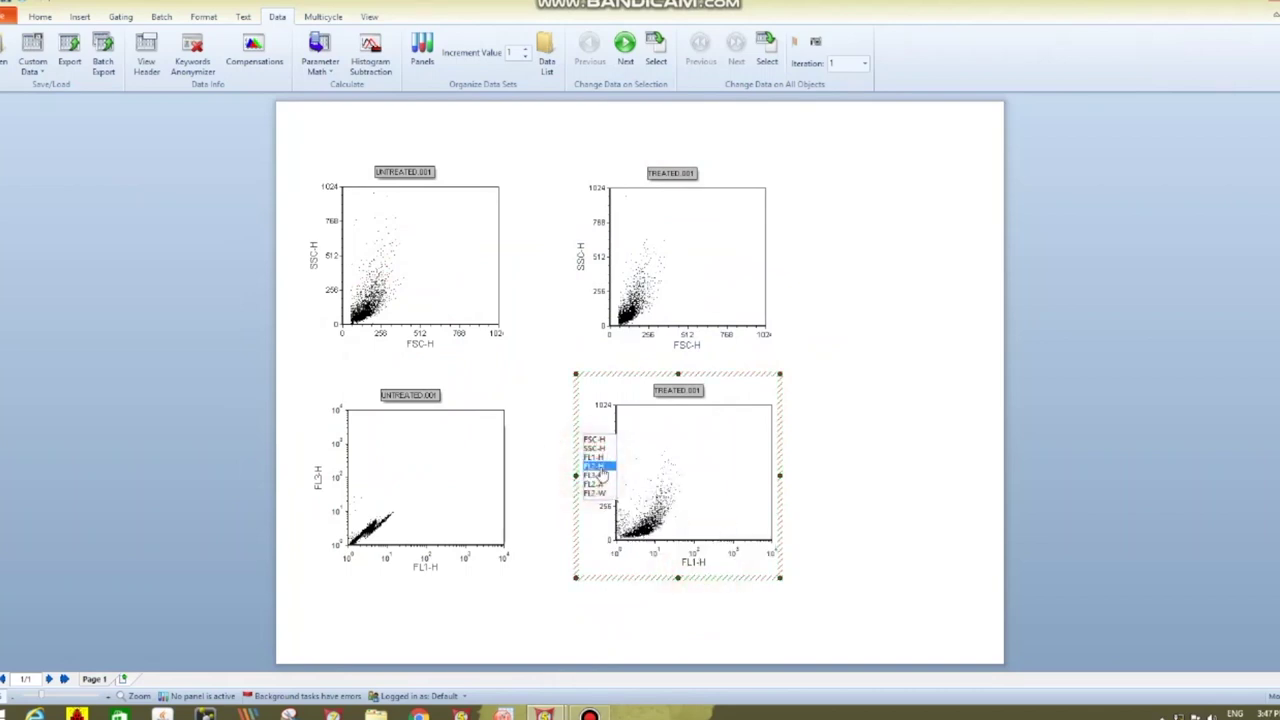
left_click(598, 475)
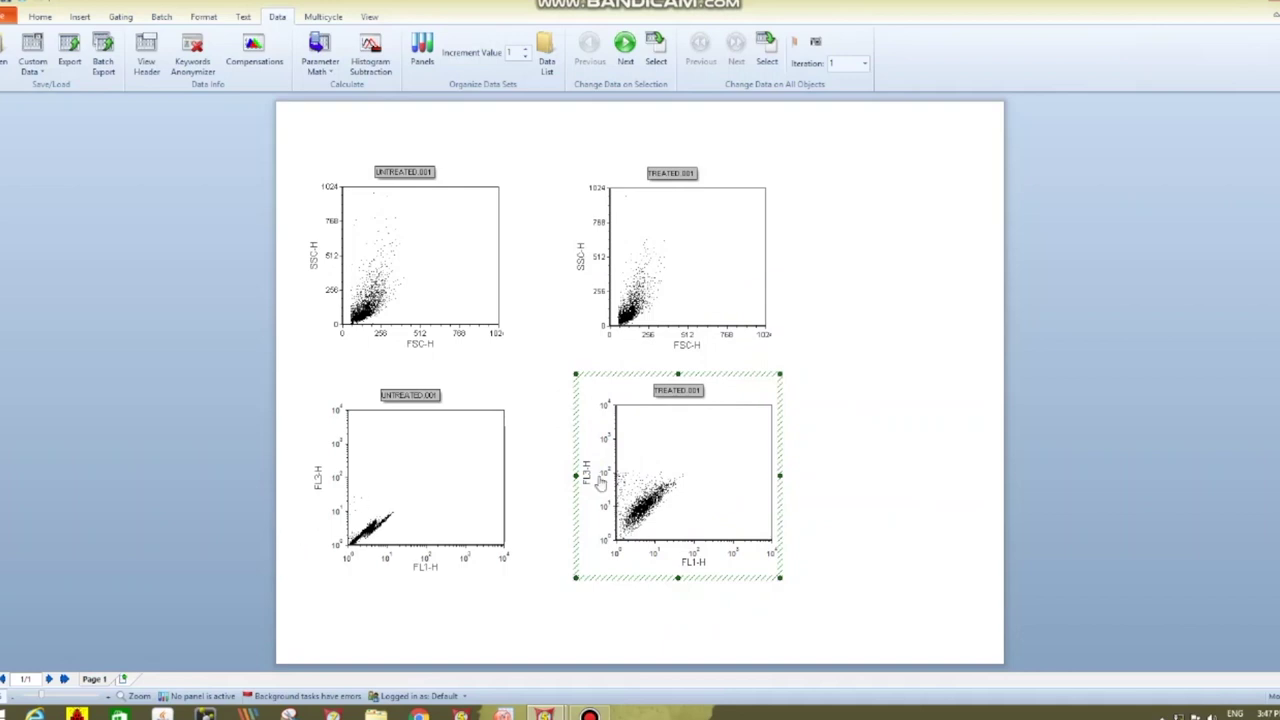
left_click(852, 485)
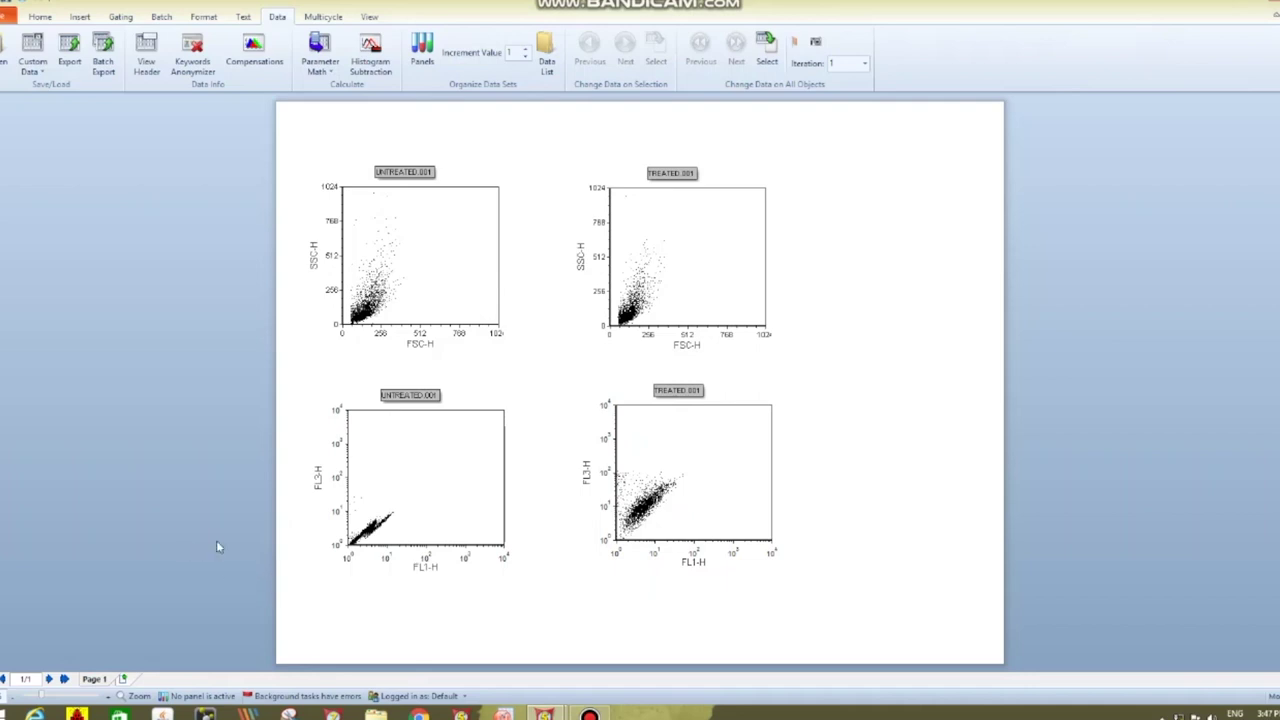
- Bring up the gating tools for the dot plots
left_click(120, 17)
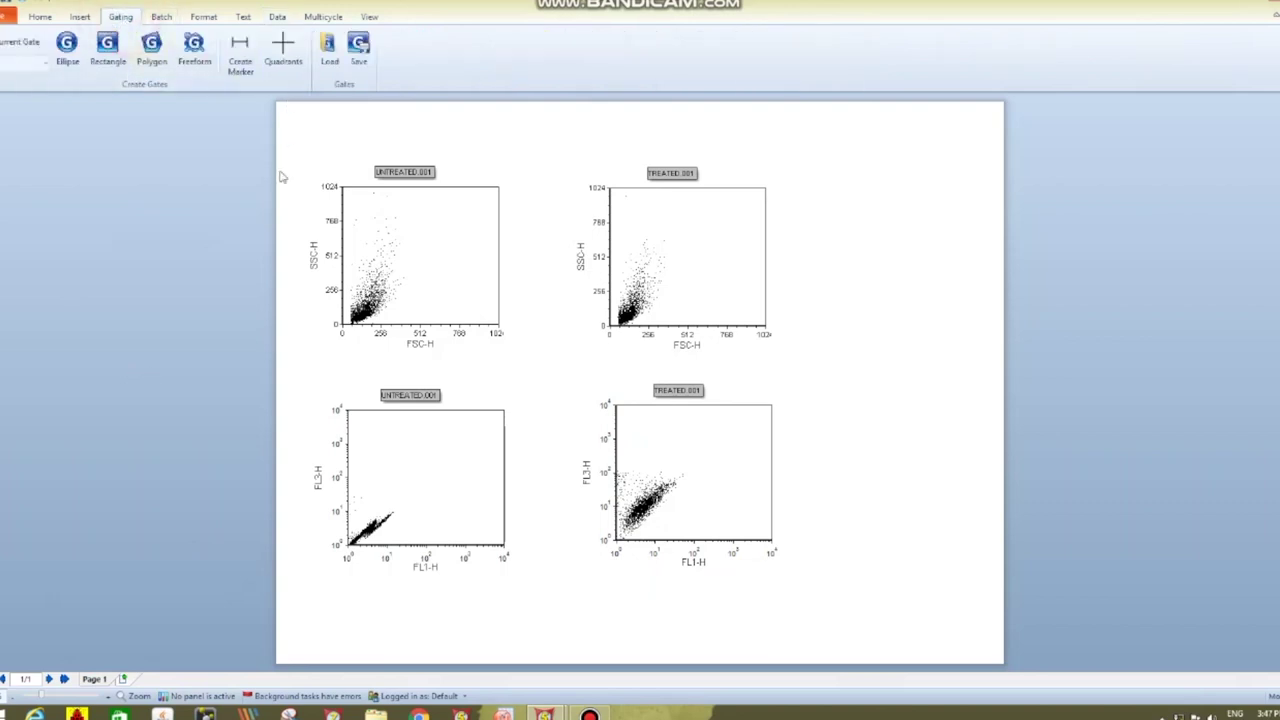